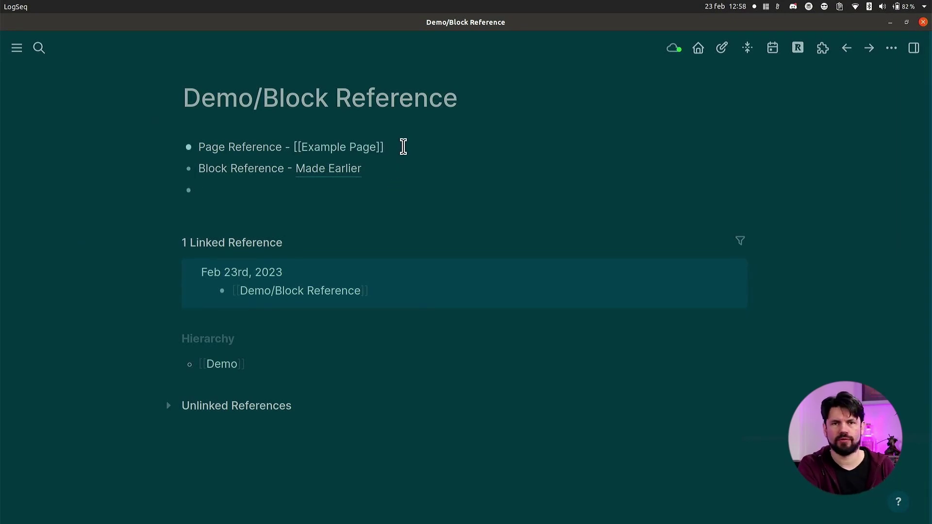
Step: Check the existing reference's raw block ID, then reference the Made Earlier block in the empty bullet
{"action": "left_click", "coordinate": [384, 147]}
{"action": "left_click", "coordinate": [429, 167]}
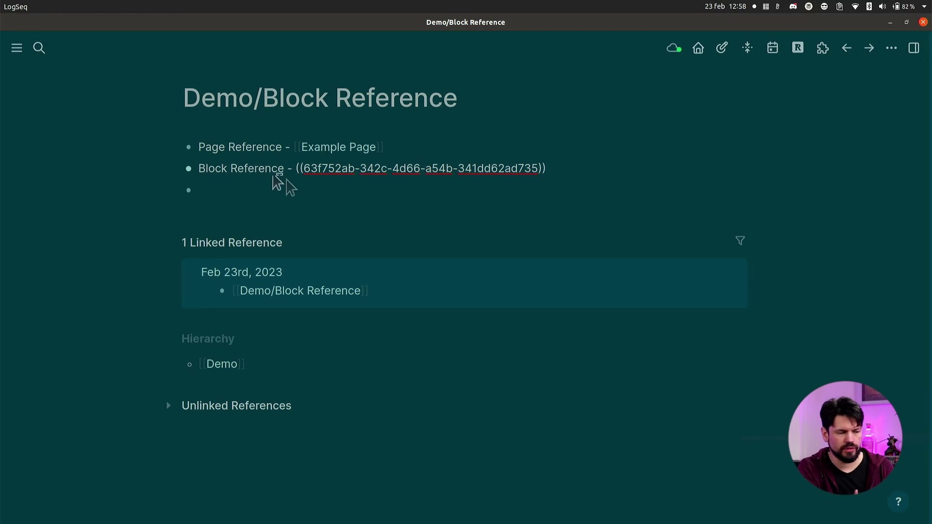
{"action": "left_click", "coordinate": [400, 183]}
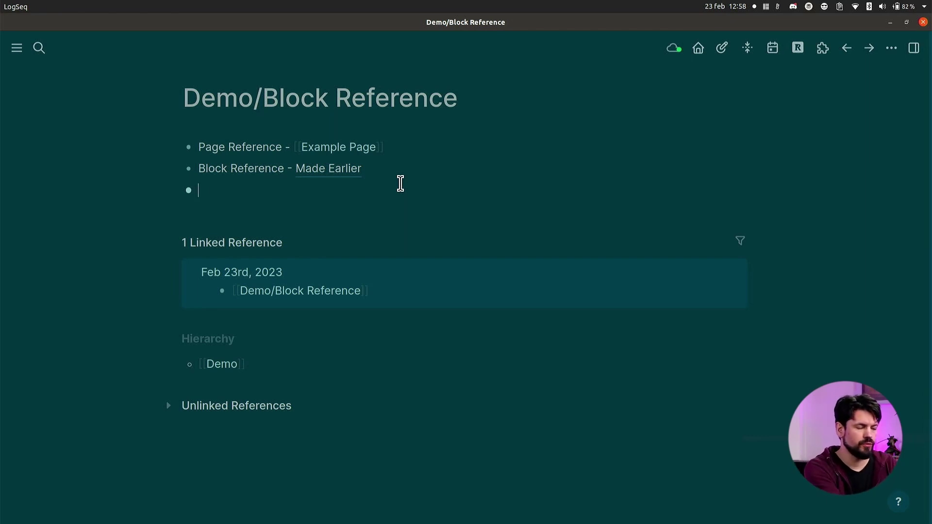
{"action": "type", "text": "((made earlier"}
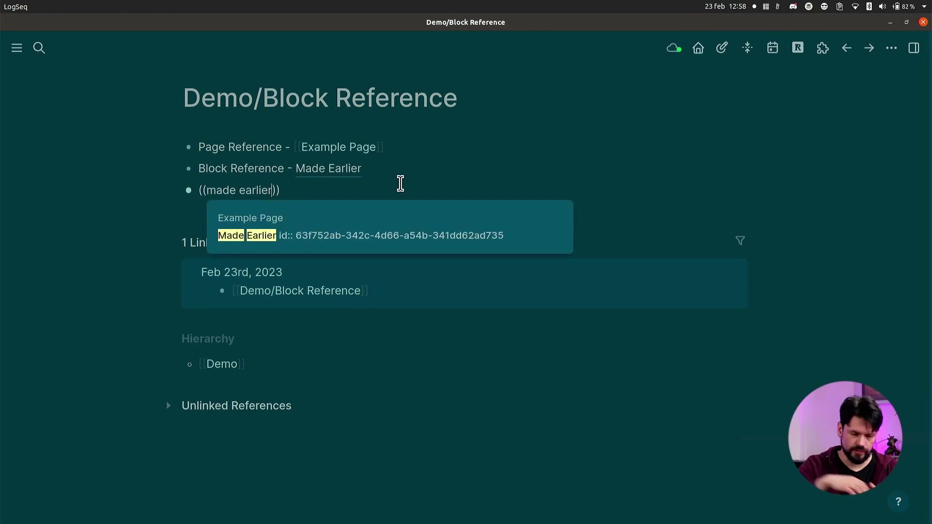
{"action": "left_click", "coordinate": [394, 227]}
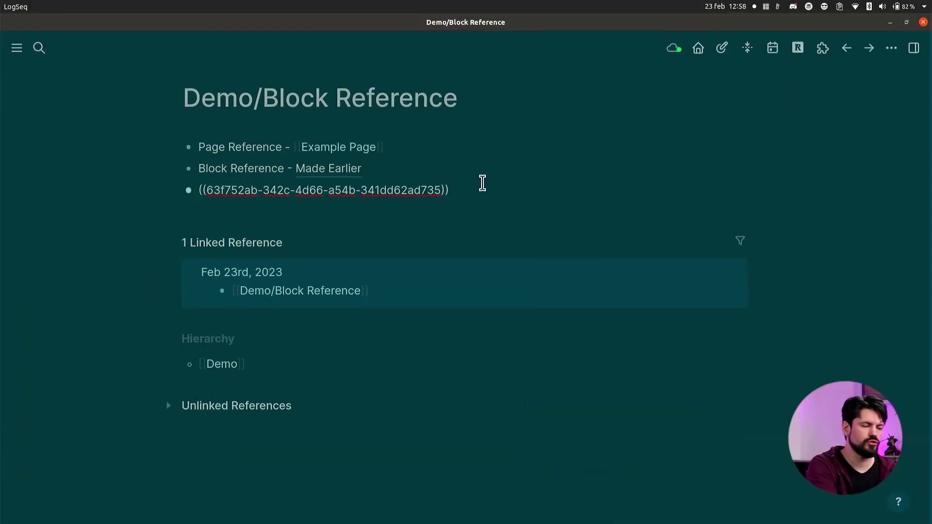
Step: Start a new block, then copy the Made Earlier block's reference on Example Page with Ctrl+Shift+C
{"action": "key", "text": "Return"}
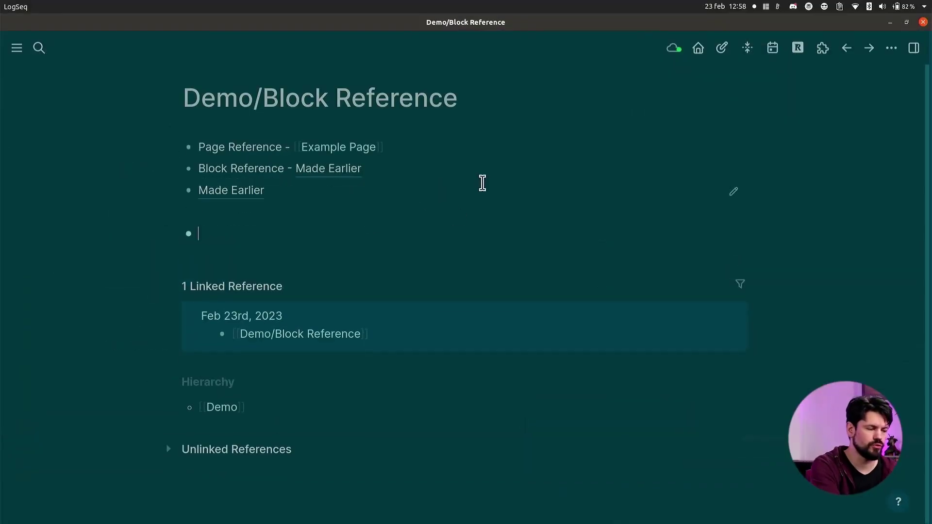
{"action": "left_click", "coordinate": [323, 147]}
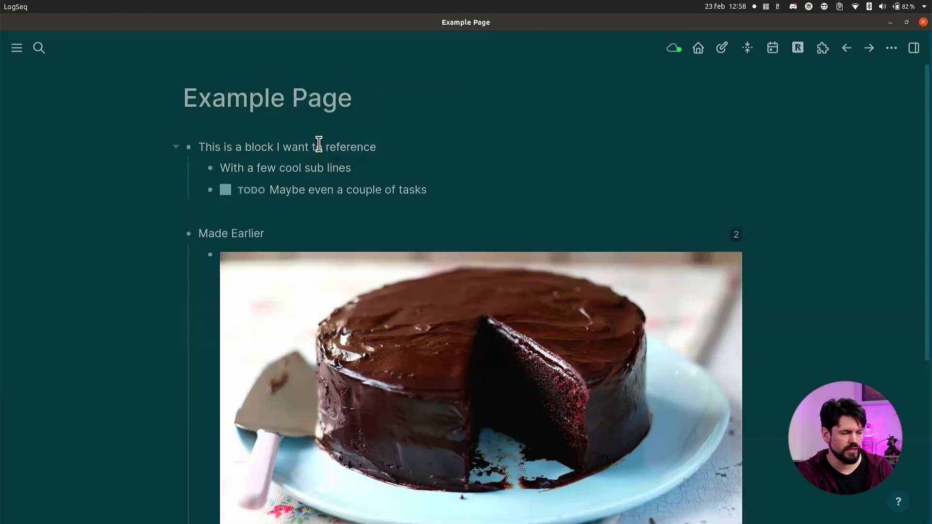
{"action": "scroll", "coordinate": [305, 197], "scroll_direction": "down", "scroll_amount": 1}
{"action": "left_click", "coordinate": [313, 204]}
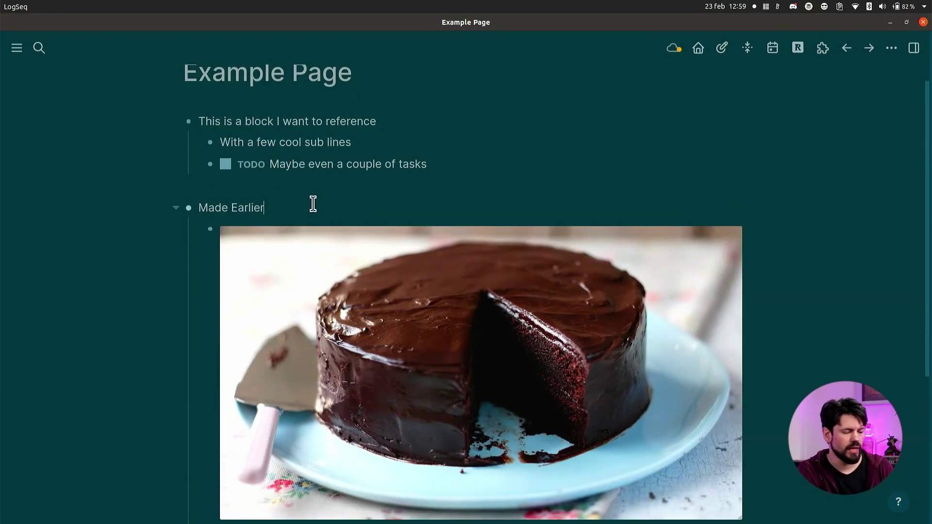
{"action": "key", "text": "ctrl+shift+c"}
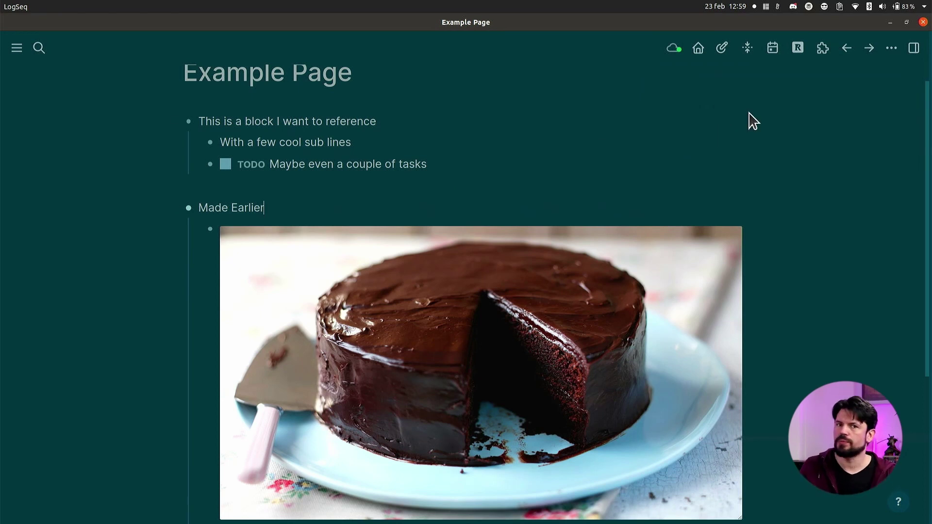
{"action": "double_click", "coordinate": [261, 208]}
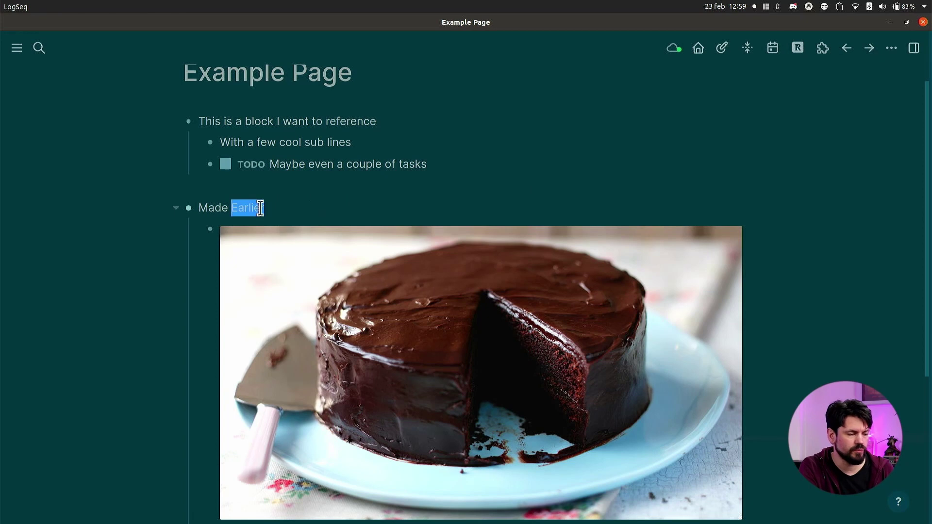
{"action": "left_click", "coordinate": [288, 203]}
{"action": "key", "text": "ctrl+shift+c"}
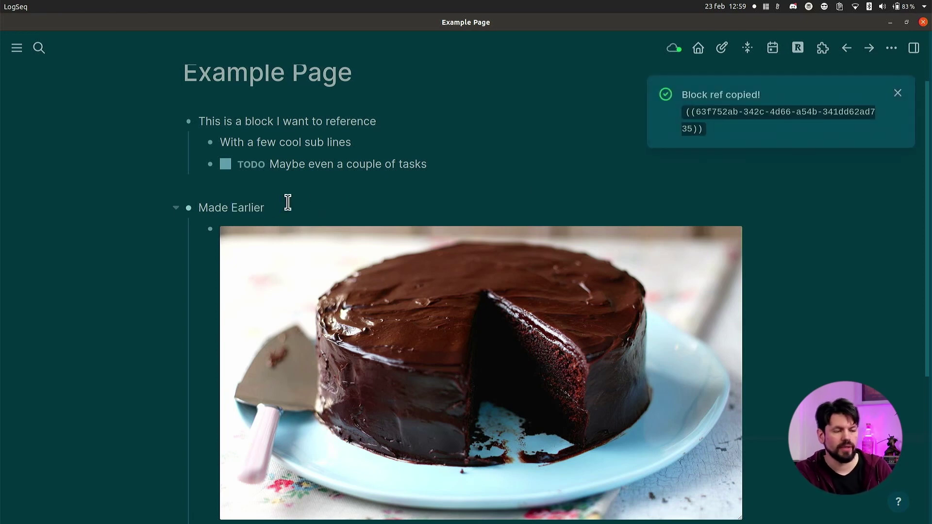
Step: Back on Demo/Block Reference, paste the Made Earlier block reference into a new bullet
{"action": "left_click", "coordinate": [845, 58]}
{"action": "left_click", "coordinate": [406, 213]}
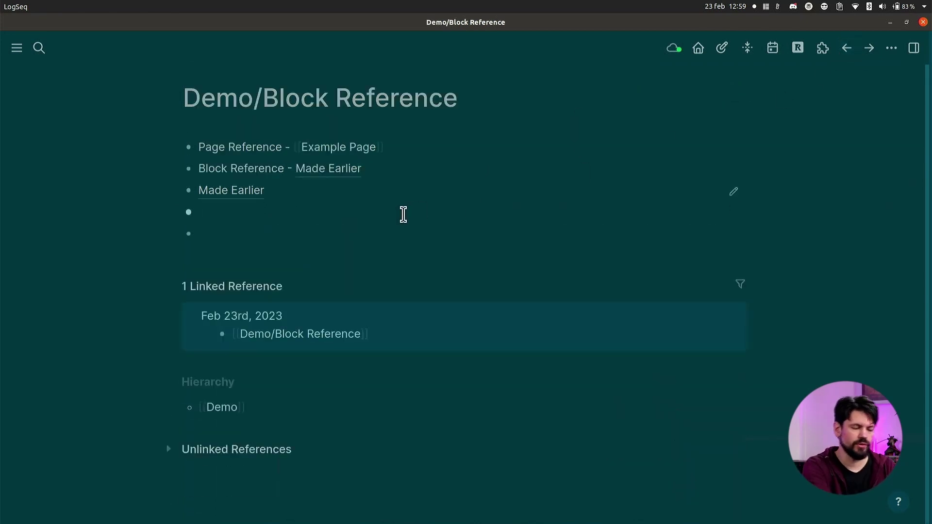
{"action": "key", "text": "Return"}
{"action": "key", "text": "ctrl+v"}
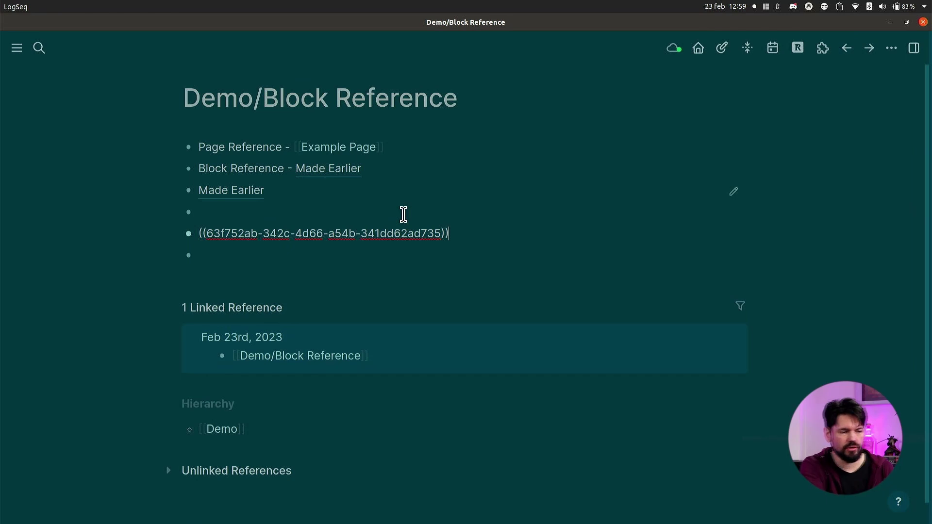
{"action": "key", "text": "Return"}
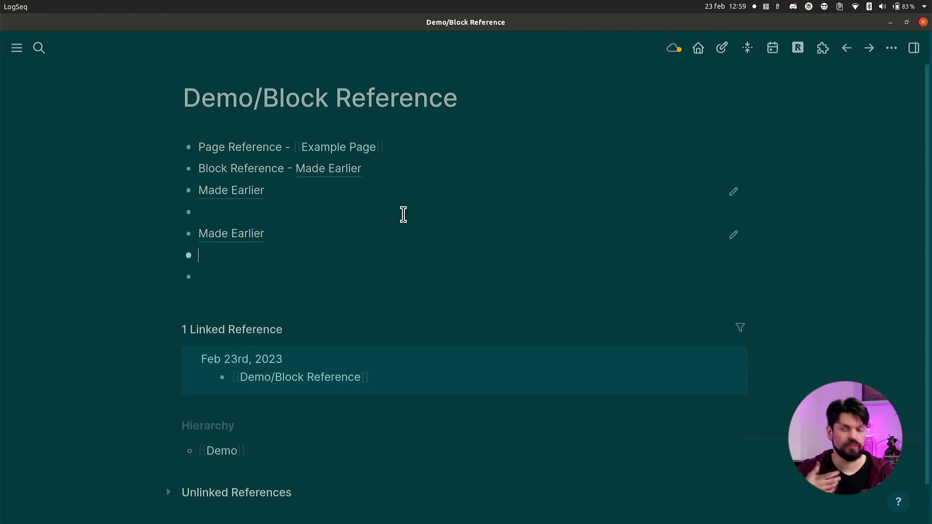
Step: Add a /link to the Made Earlier block reference labelled 'Totally differt'
{"action": "type", "text": "/link"}
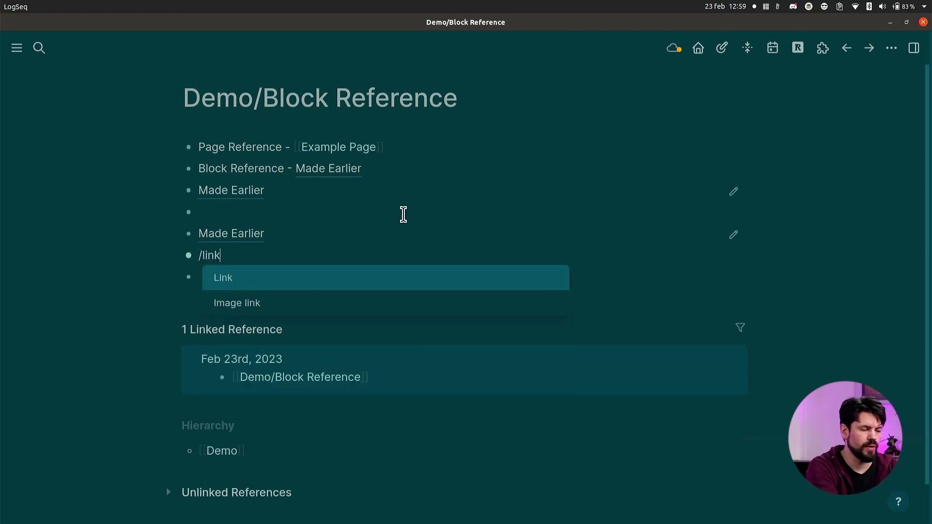
{"action": "key", "text": "Return"}
{"action": "key", "text": "ctrl+v"}
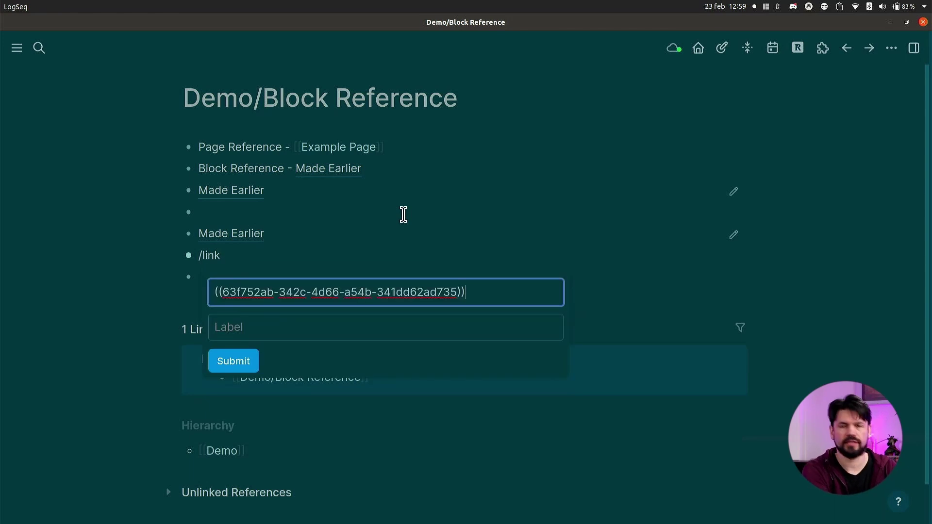
{"action": "key", "text": "Tab"}
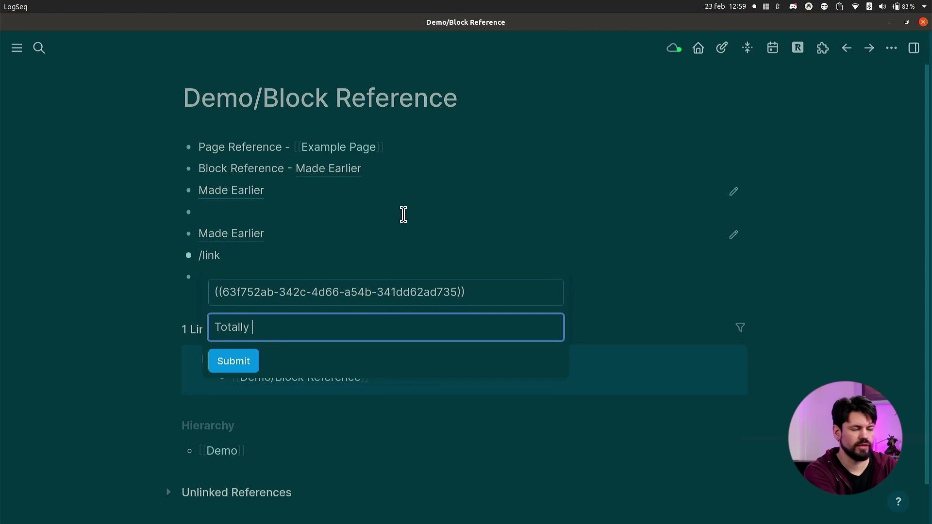
{"action": "type", "text": "Totally differt"}
{"action": "key", "text": "Return"}
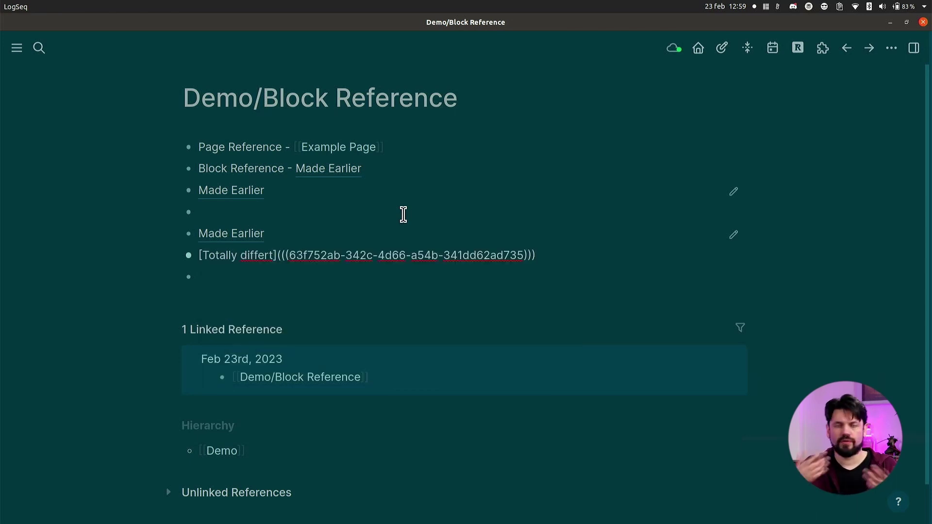
{"action": "left_click", "coordinate": [434, 283]}
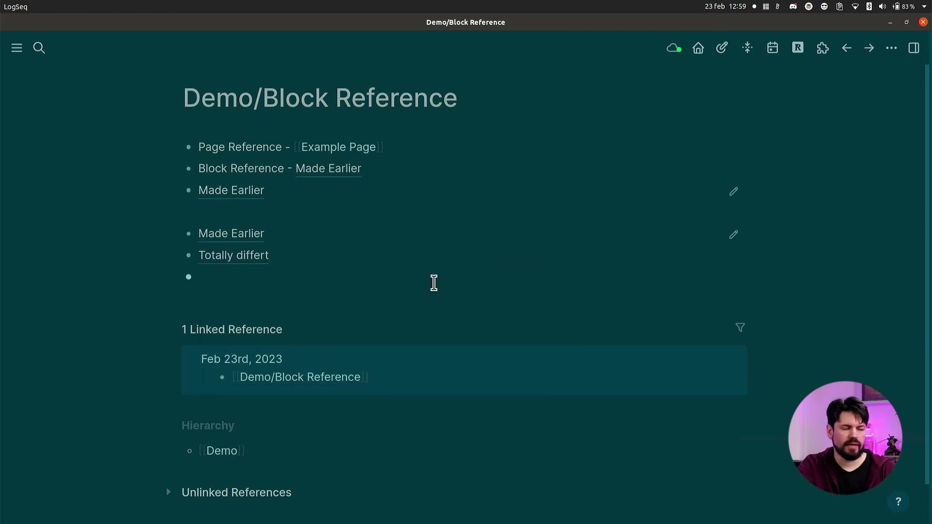
Step: Open the Made Earlier block that the Totally differt link points to
{"action": "left_click", "coordinate": [234, 256]}
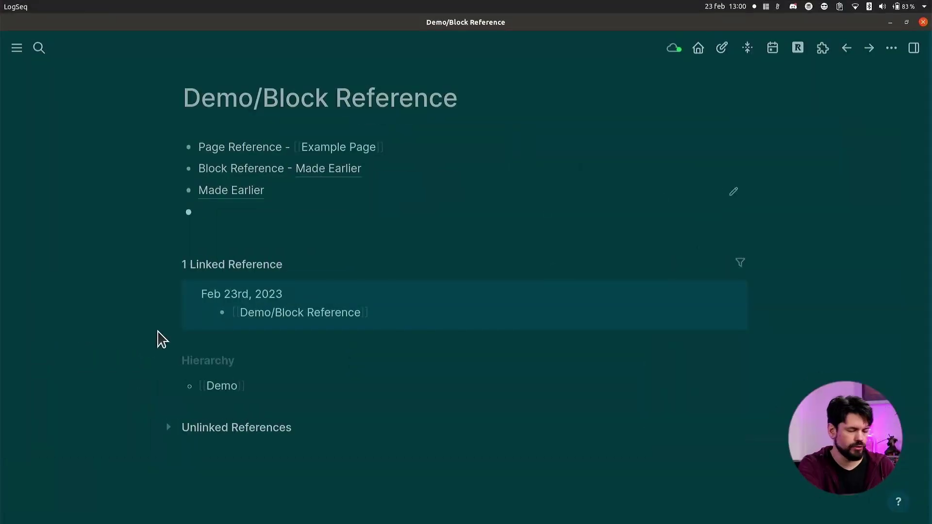
Step: Insert a Block embed via /emb, search 'made earlier' and embed that block
{"action": "type", "text": "/emb"}
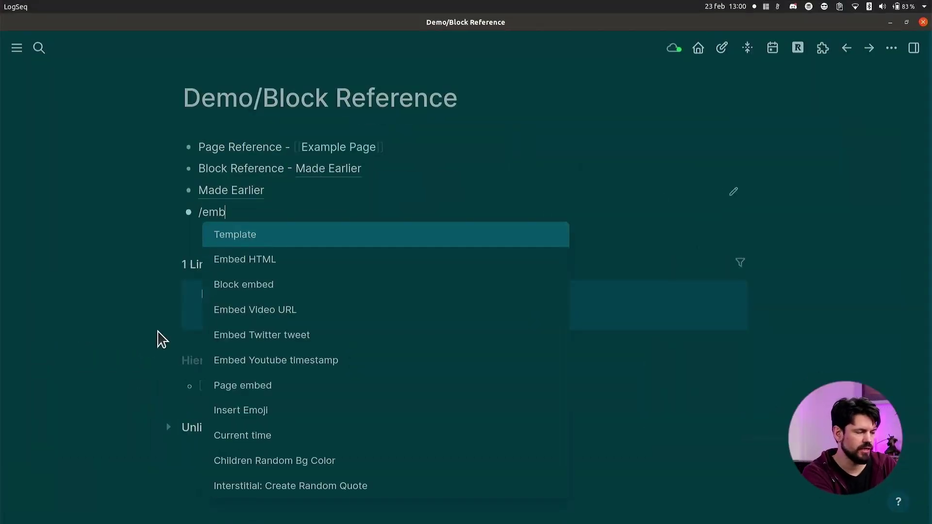
{"action": "key", "text": "Down"}
{"action": "key", "text": "Return"}
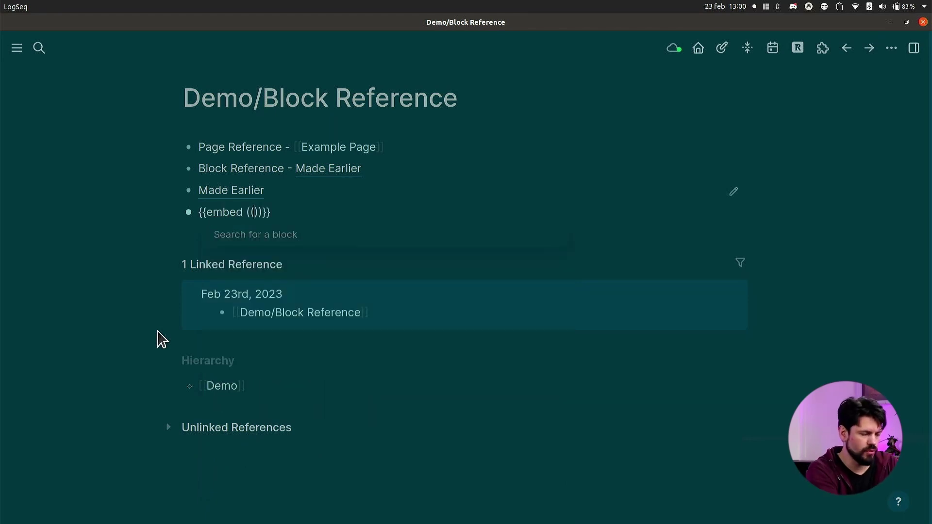
{"action": "type", "text": "made aerl"}
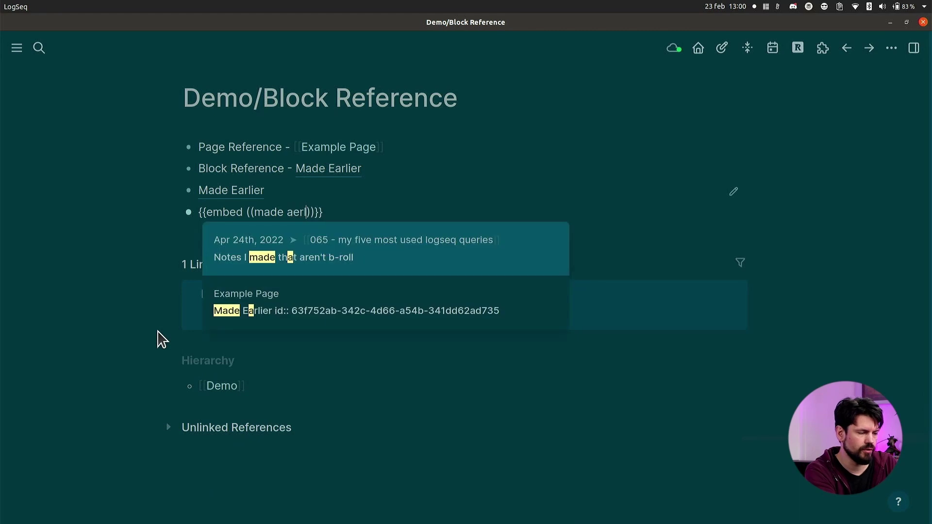
{"action": "type", "text": "ier"}
{"action": "key", "text": "BackSpace"}
{"action": "key", "text": "BackSpace"}
{"action": "key", "text": "BackSpace"}
{"action": "key", "text": "BackSpace"}
{"action": "key", "text": "BackSpace"}
{"action": "key", "text": "BackSpace"}
{"action": "key", "text": "BackSpace"}
{"action": "type", "text": "e"}
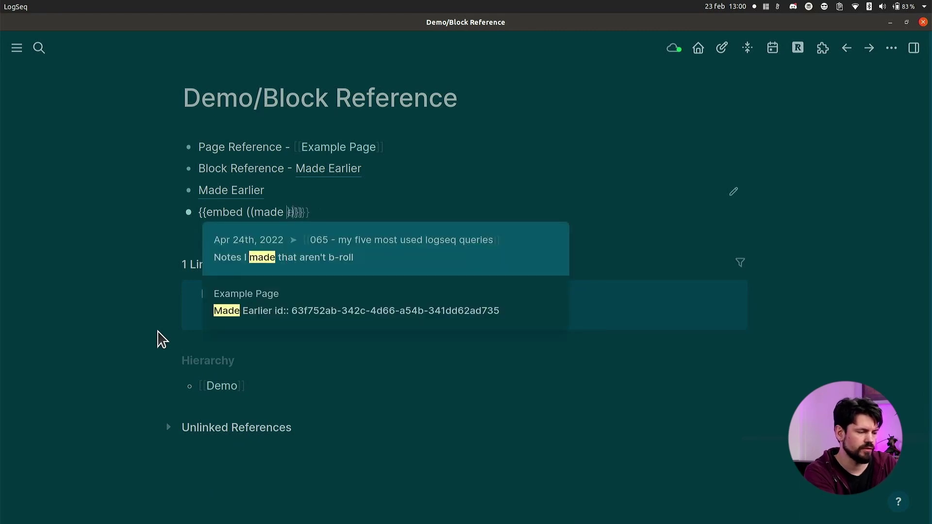
{"action": "type", "text": "arlier"}
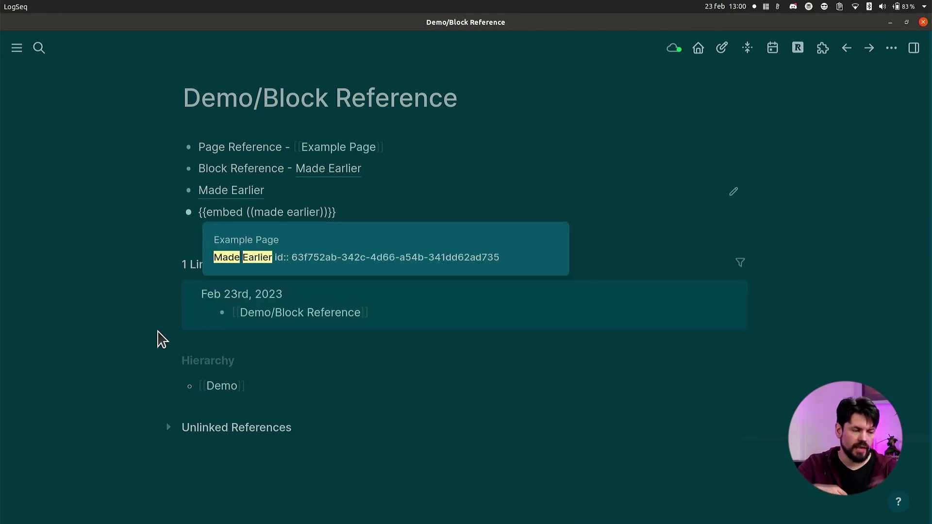
{"action": "left_click", "coordinate": [256, 258]}
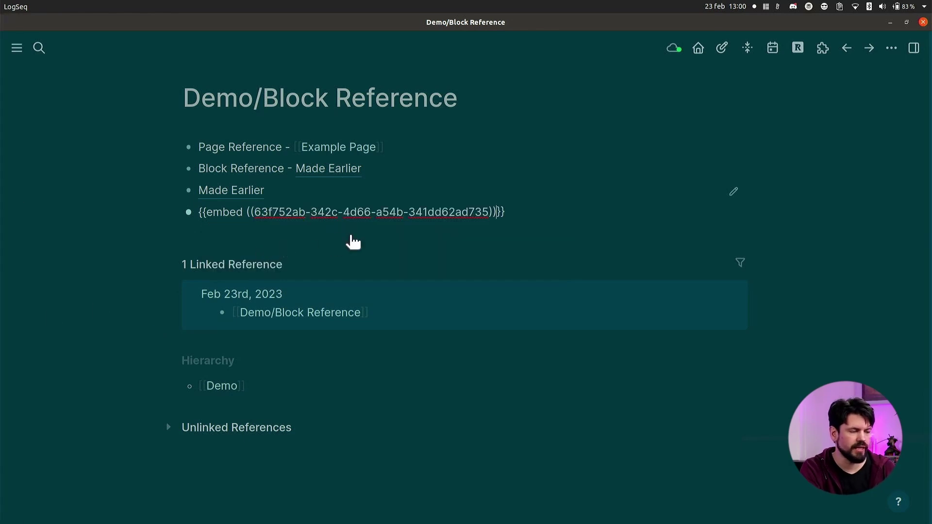
{"action": "key", "text": "Escape"}
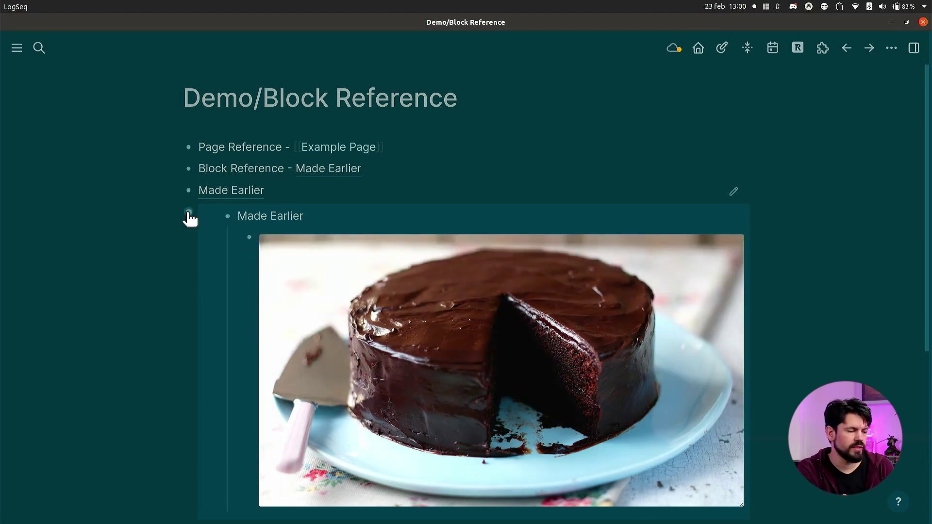
Step: Cut the embedded cake block and add an empty bullet below the third reference
{"action": "right_click", "coordinate": [189, 214]}
{"action": "left_click", "coordinate": [207, 309]}
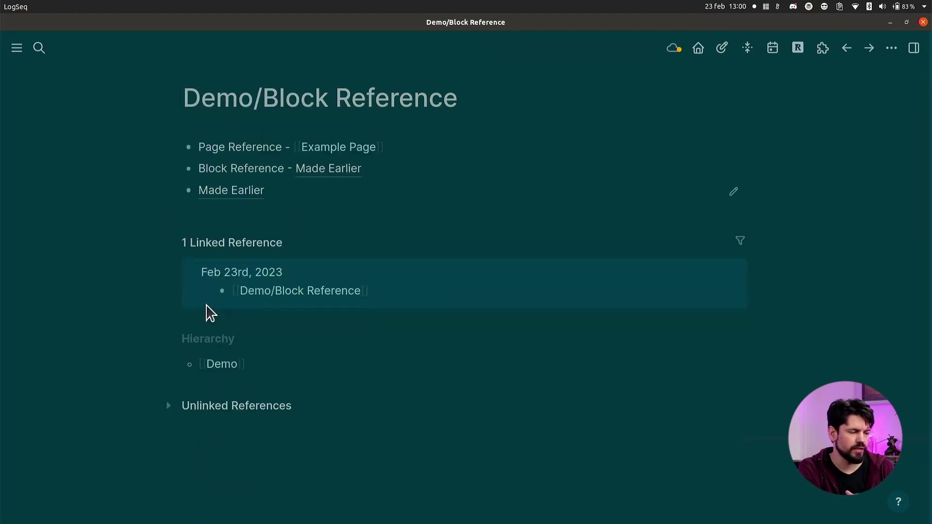
{"action": "left_click", "coordinate": [282, 192]}
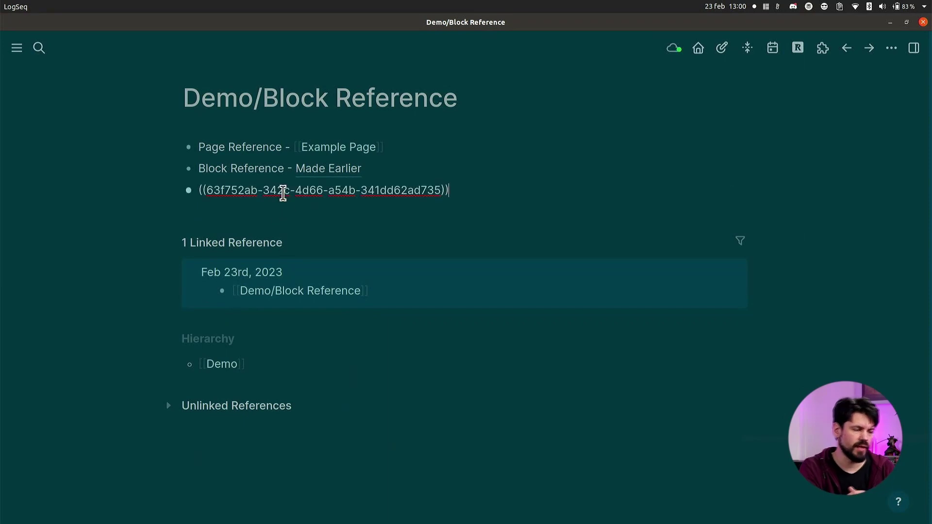
{"action": "key", "text": "Return"}
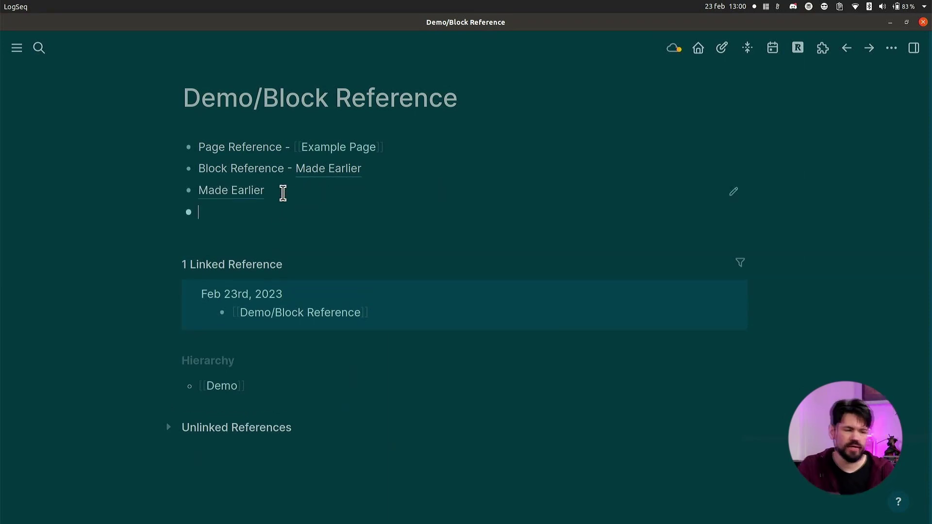
Step: Copy the Made Earlier block's embed with Ctrl+E and paste it into the empty bullet
{"action": "left_click", "coordinate": [338, 167]}
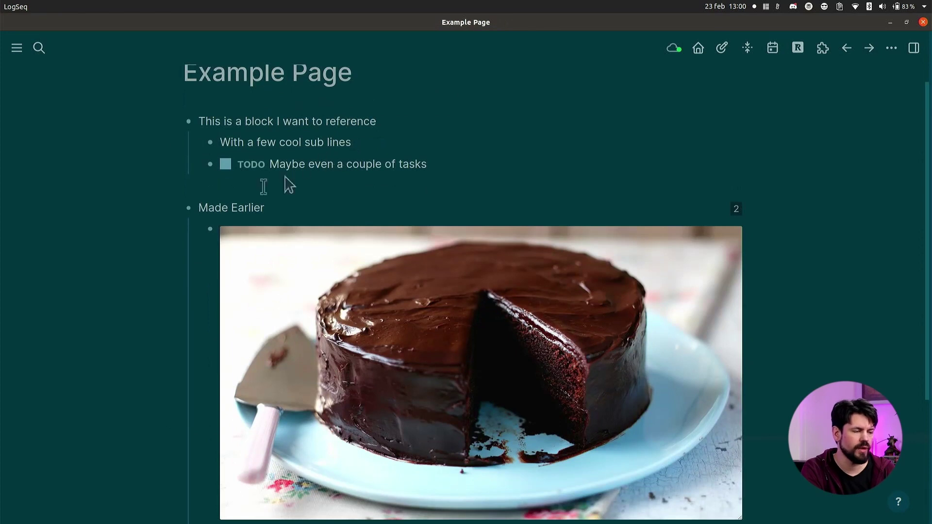
{"action": "left_click", "coordinate": [264, 208]}
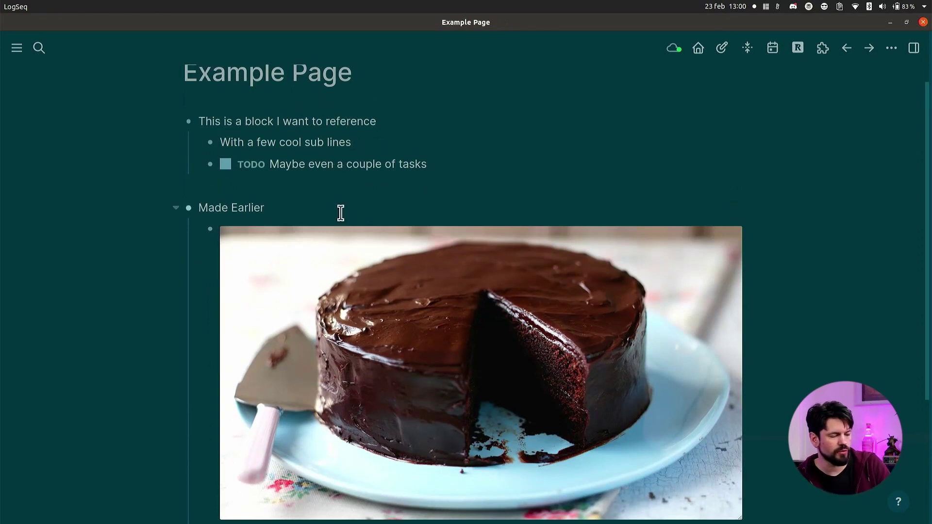
{"action": "key", "text": "ctrl+e"}
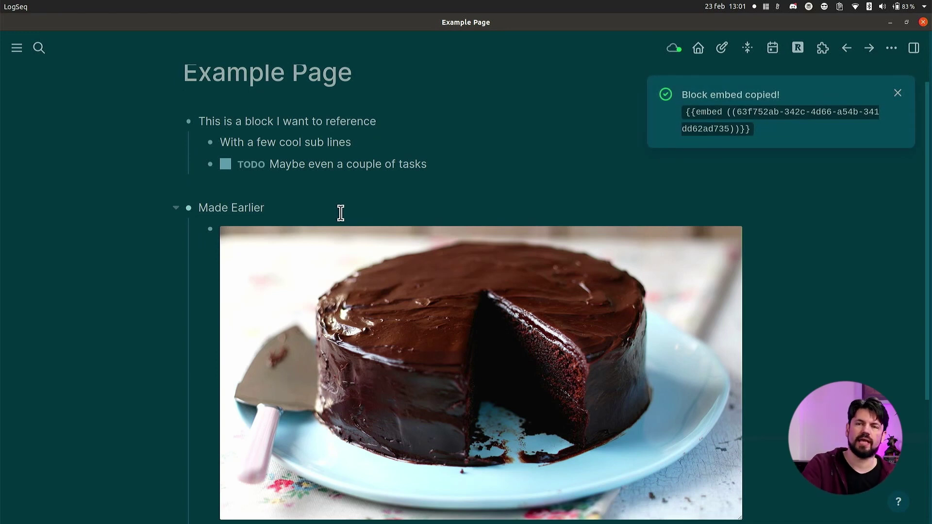
{"action": "left_click", "coordinate": [850, 48]}
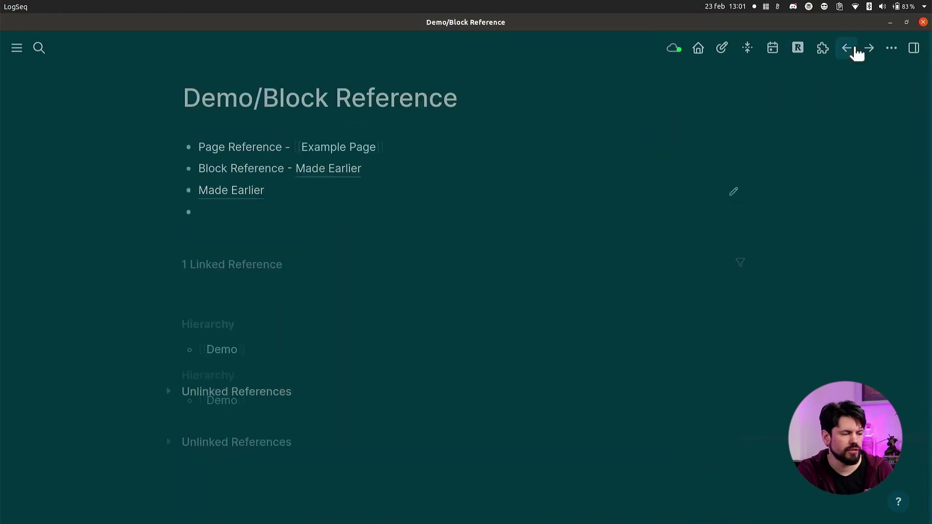
{"action": "key", "text": "ctrl+v"}
{"action": "key", "text": "Return"}
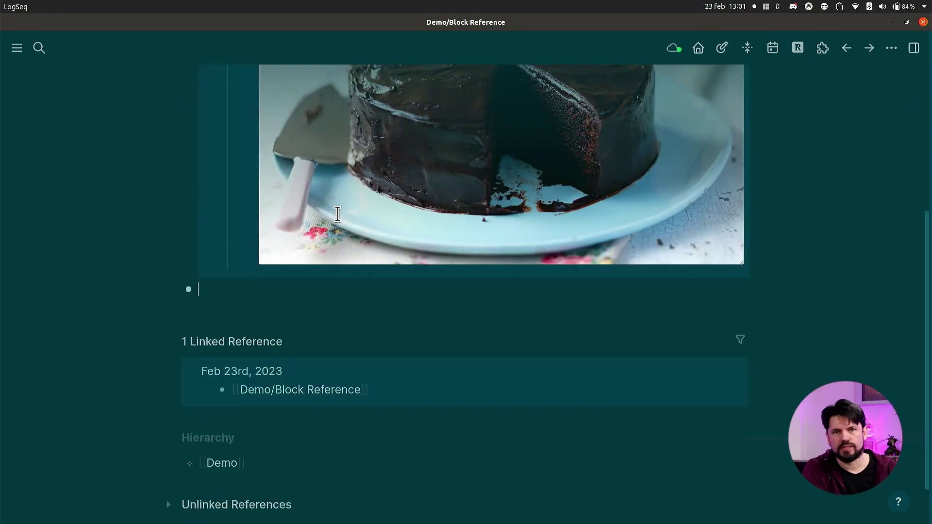
{"action": "scroll", "coordinate": [338, 213], "scroll_direction": "up", "scroll_amount": 4}
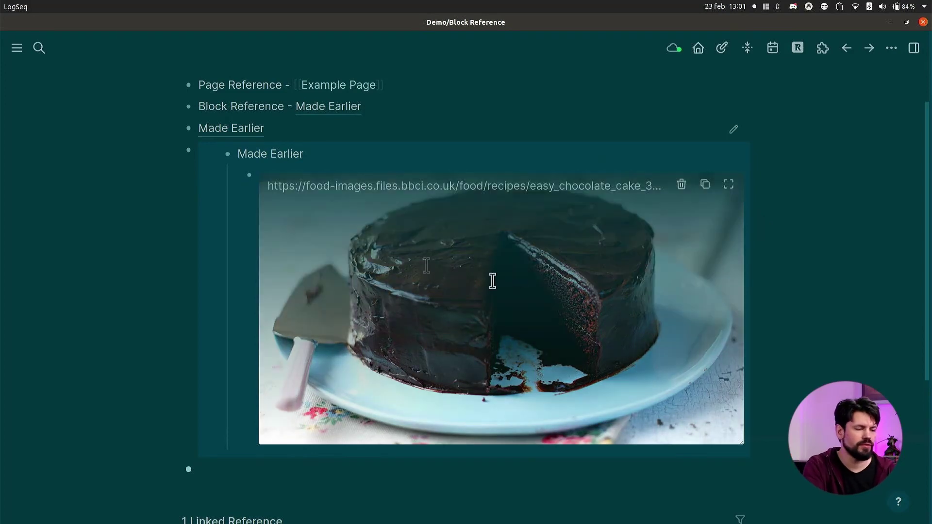
Step: Append ' - Changes' to the embedded block and confirm the change on Example Page
{"action": "left_click", "coordinate": [319, 156]}
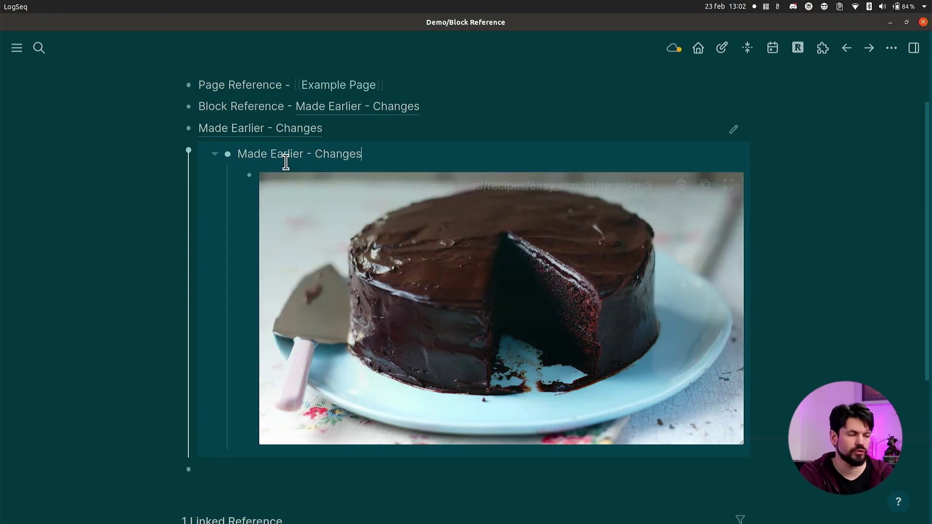
{"action": "left_click", "coordinate": [353, 89]}
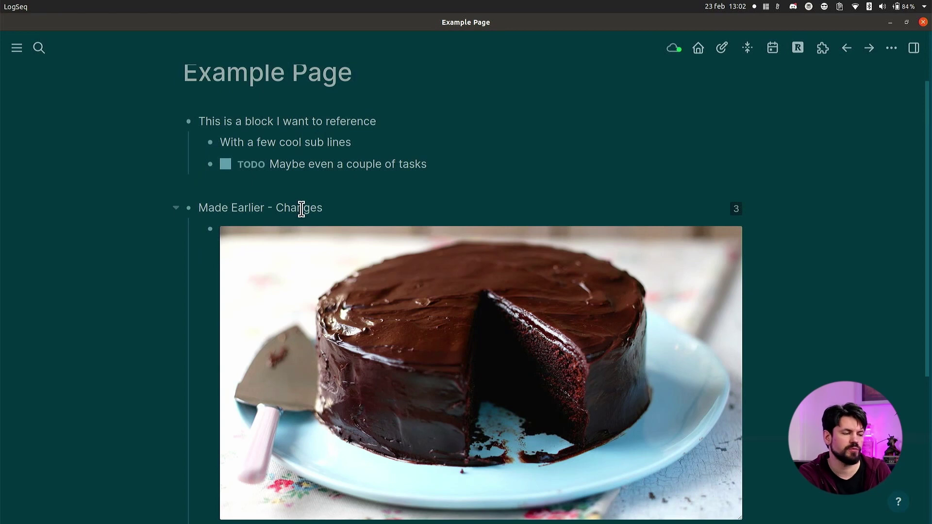
{"action": "left_click", "coordinate": [846, 48]}
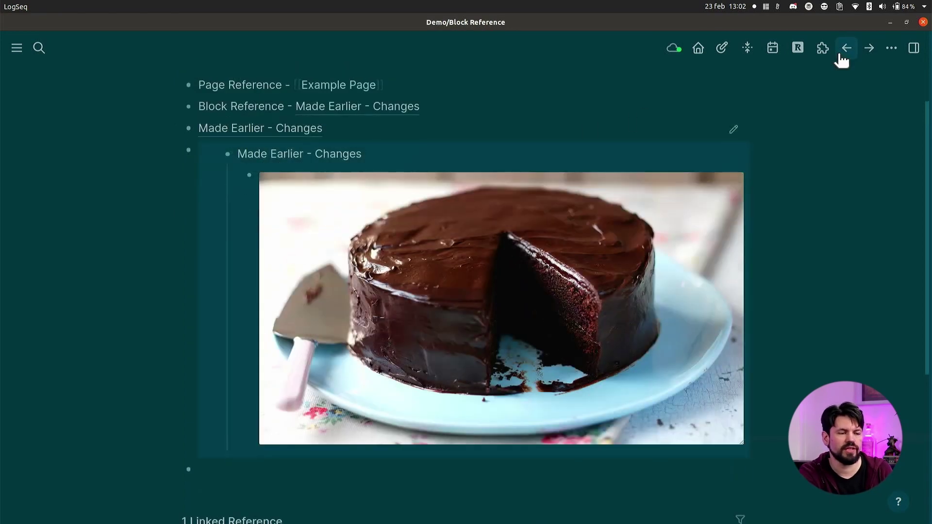
Step: Delete the embed block by clearing its raw embed code
{"action": "left_click", "coordinate": [457, 155]}
{"action": "key", "text": "Up"}
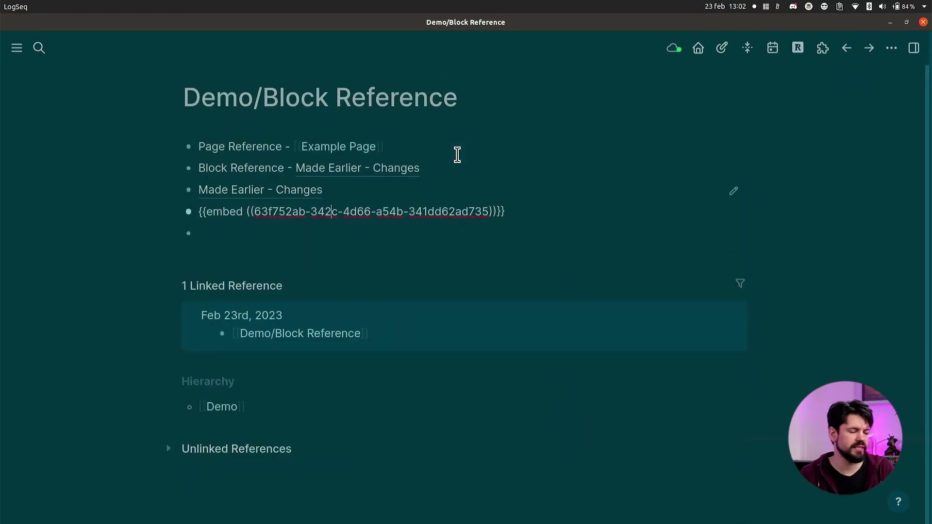
{"action": "key", "text": "ctrl+a"}
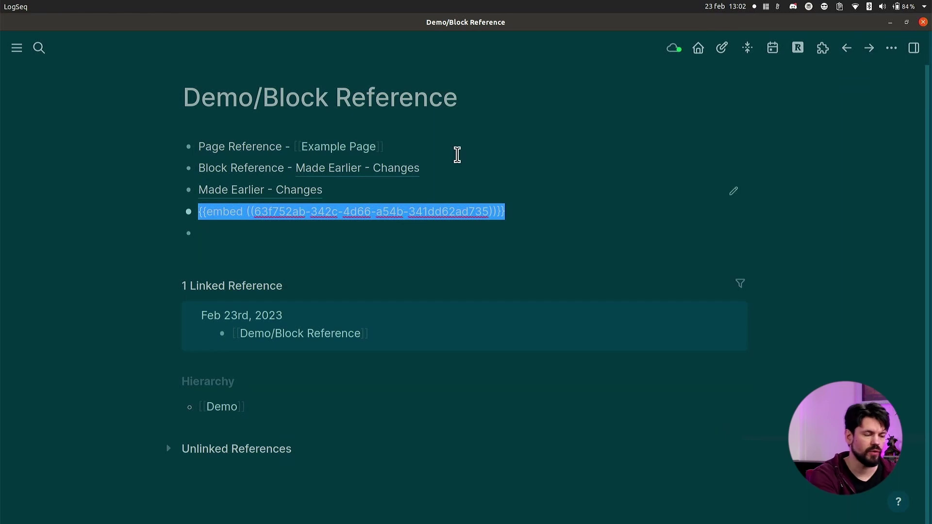
{"action": "key", "text": "BackSpace"}
{"action": "key", "text": "BackSpace"}
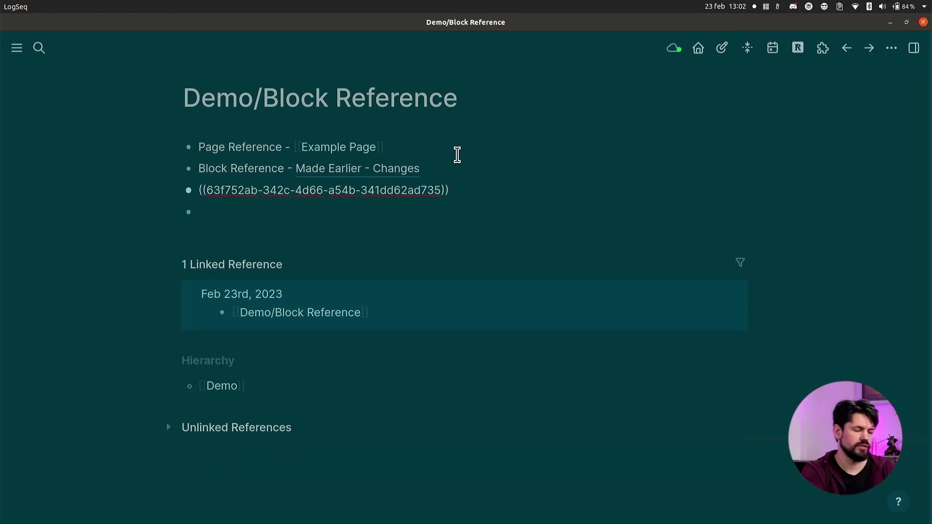
Step: Select the standalone Made Earlier - Changes reference block and delete it
{"action": "key", "text": "Escape"}
{"action": "key", "text": "Return"}
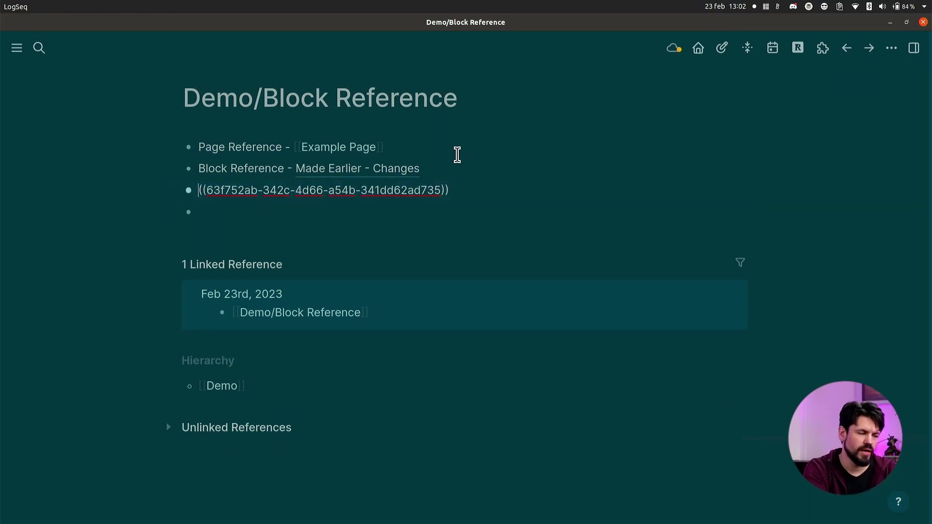
{"action": "key", "text": "Escape"}
{"action": "key", "text": "Return"}
{"action": "key", "text": "Escape"}
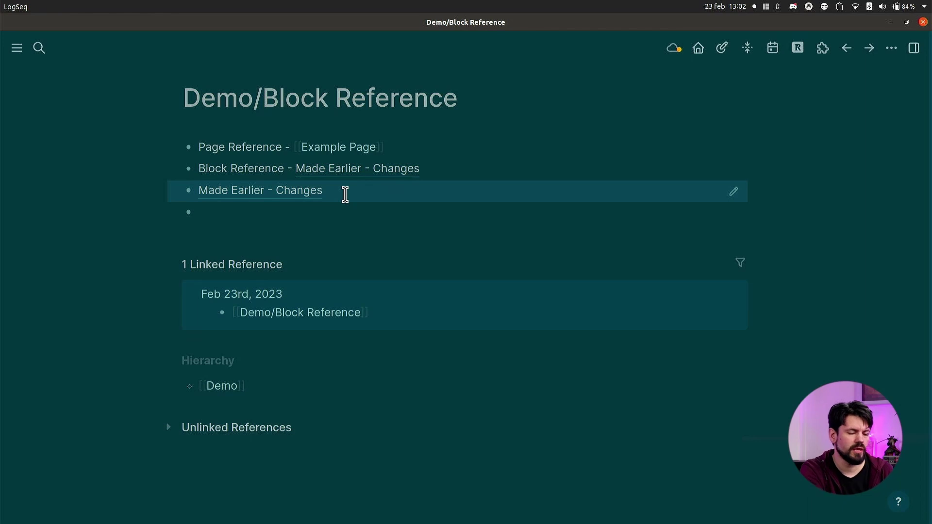
{"action": "key", "text": "Up"}
{"action": "key", "text": "Down"}
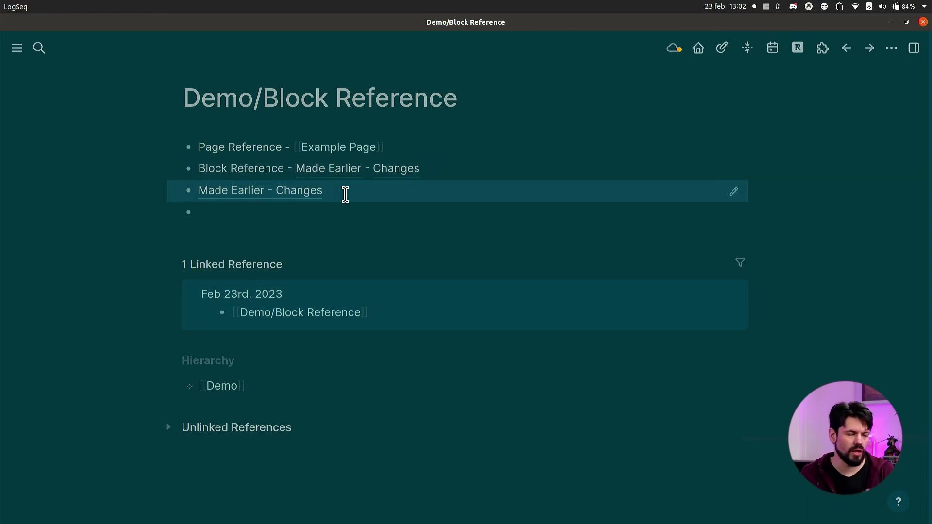
{"action": "key", "text": "BackSpace"}
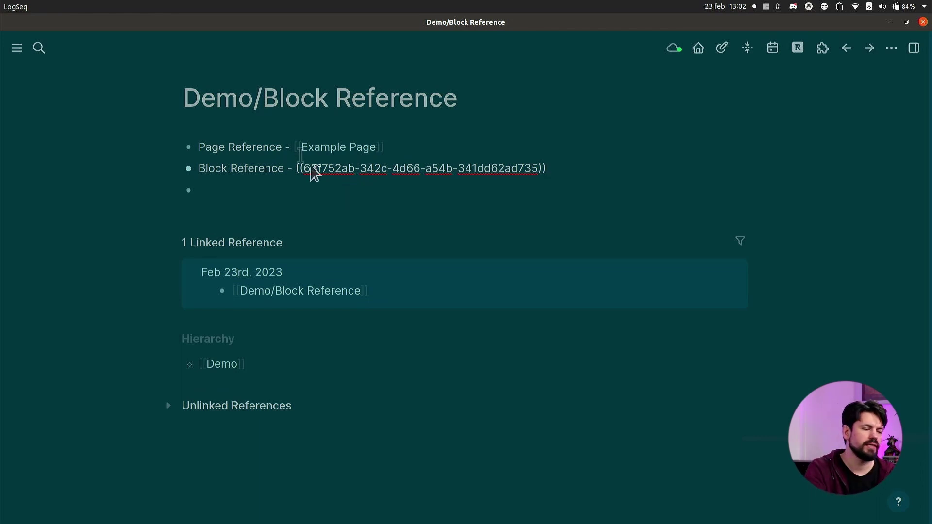
Step: Review Example Page's linked references, then go back to Demo/Block Reference
{"action": "left_click", "coordinate": [348, 148]}
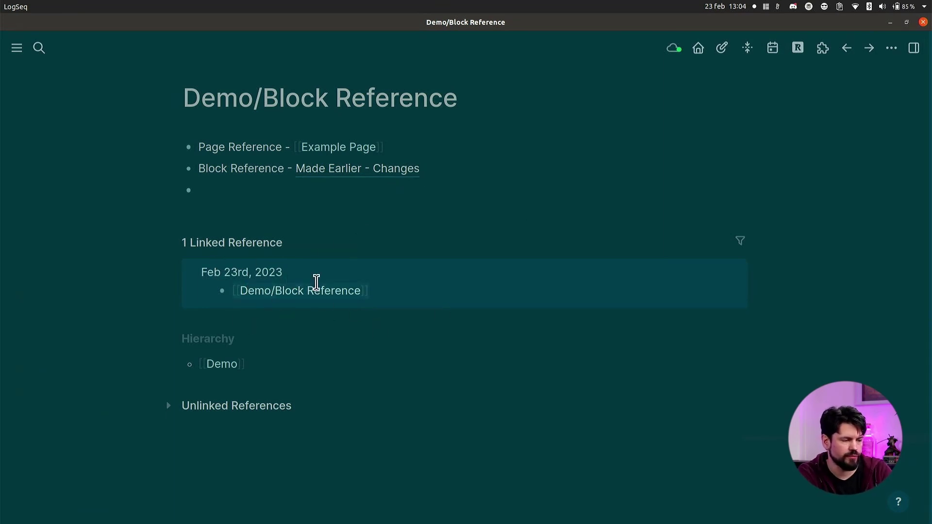
{"action": "left_click", "coordinate": [313, 147]}
{"action": "scroll", "coordinate": [313, 148], "scroll_direction": "down", "scroll_amount": 10}
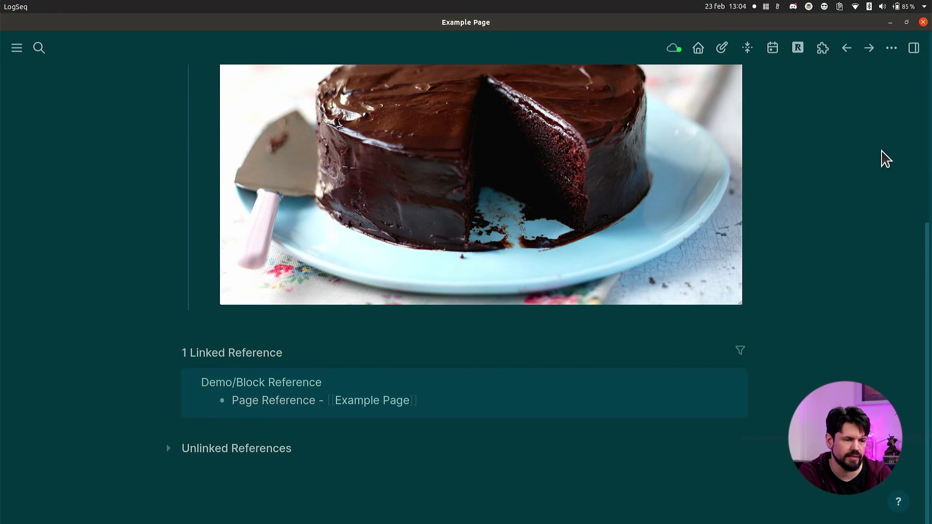
{"action": "left_click", "coordinate": [847, 49]}
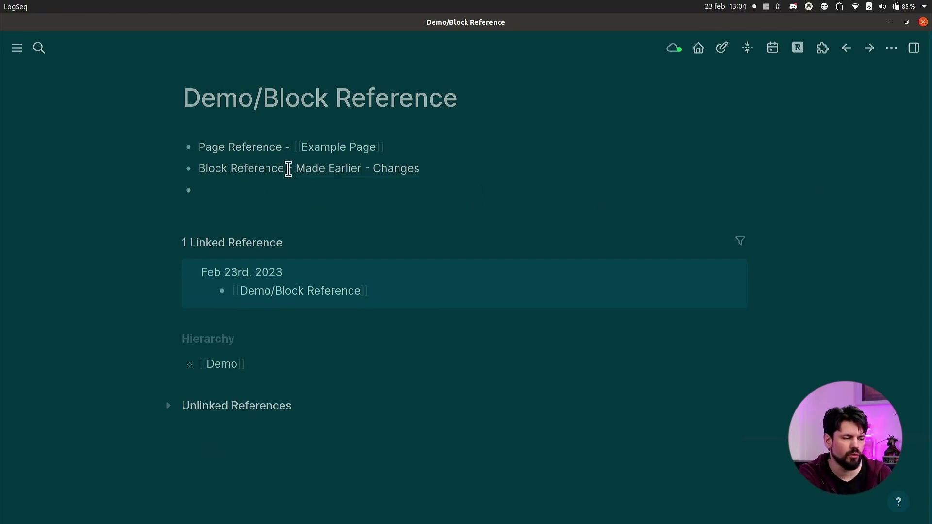
Step: Open the Made Earlier - Changes block and toggle its three linked references off and on
{"action": "left_click", "coordinate": [344, 171]}
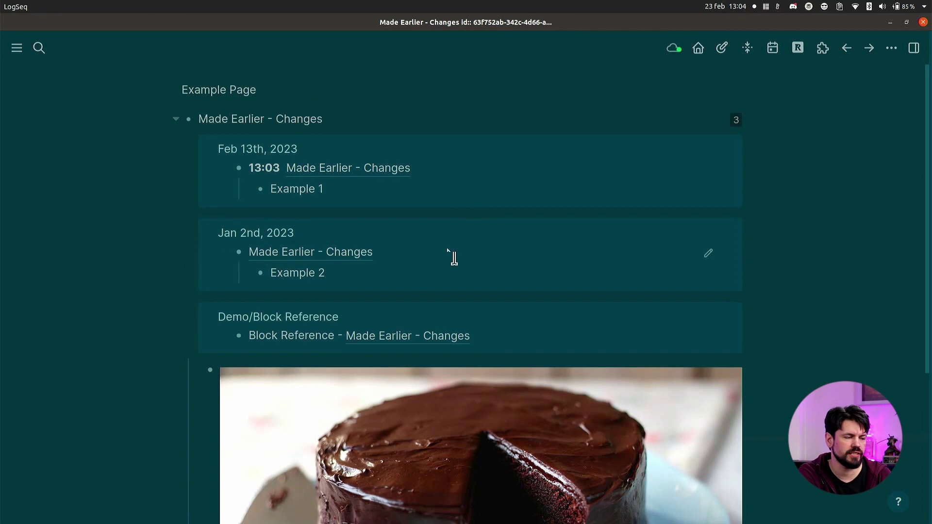
{"action": "left_click", "coordinate": [736, 122]}
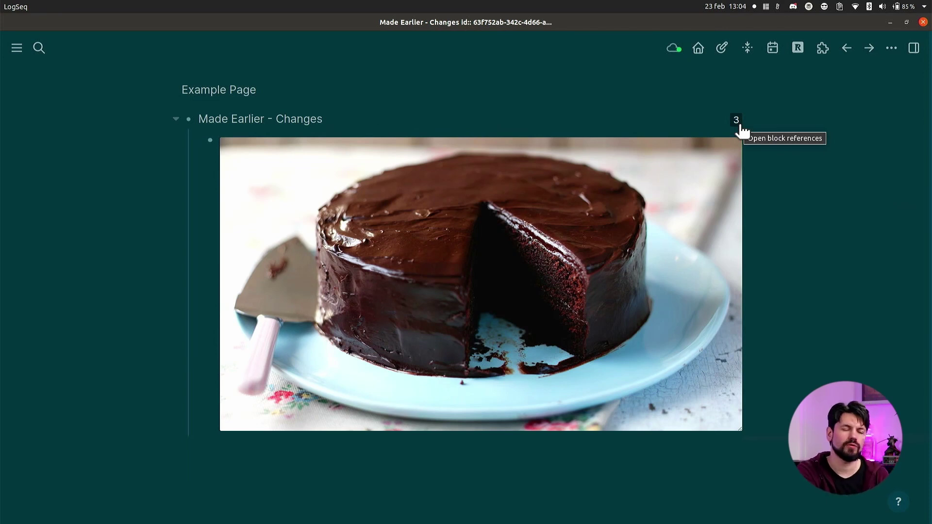
{"action": "left_click", "coordinate": [737, 121]}
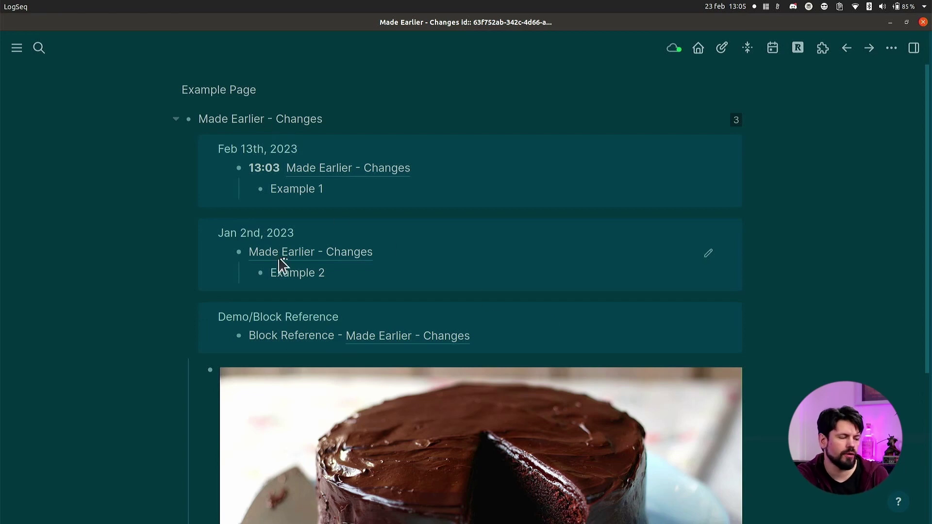
{"action": "mouse_move", "coordinate": [317, 395]}
{"action": "scroll", "coordinate": [317, 396], "scroll_direction": "down", "scroll_amount": 2}
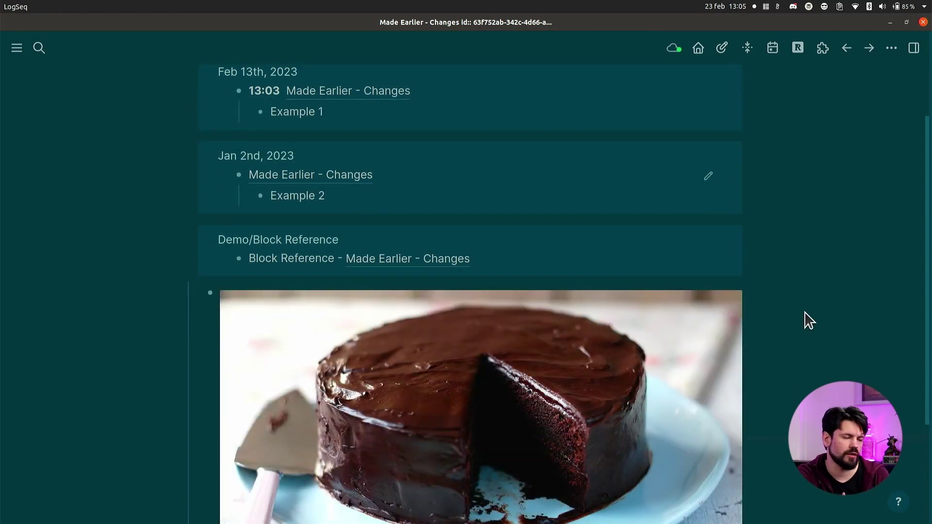
{"action": "scroll", "coordinate": [808, 320], "scroll_direction": "up", "scroll_amount": 2}
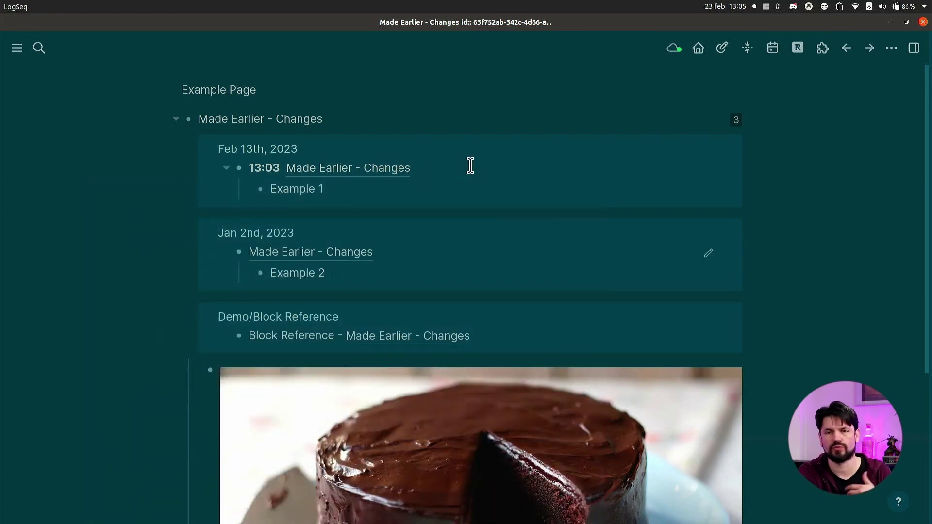
Step: Visit the Feb 13th, 2023 journal, inspect the 13:03 reference, then follow it
{"action": "left_click", "coordinate": [243, 151]}
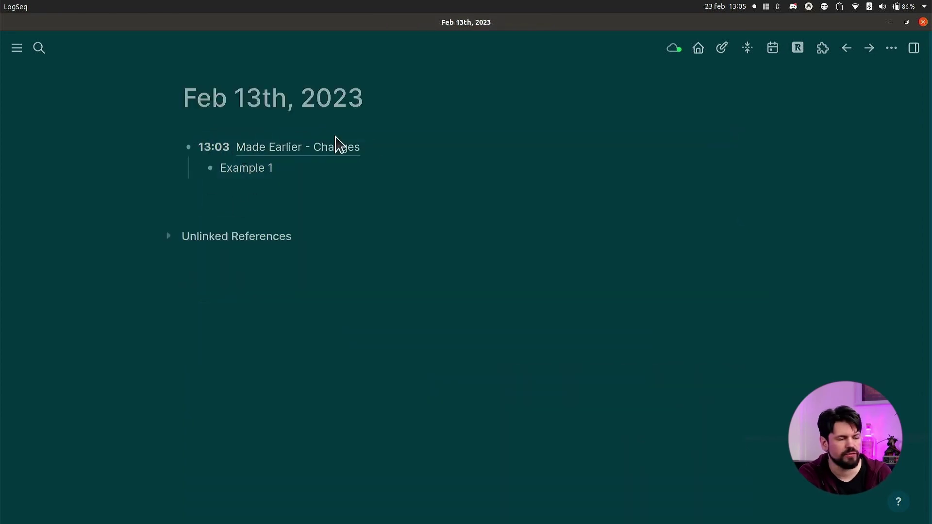
{"action": "left_click", "coordinate": [401, 146]}
{"action": "left_click", "coordinate": [467, 172]}
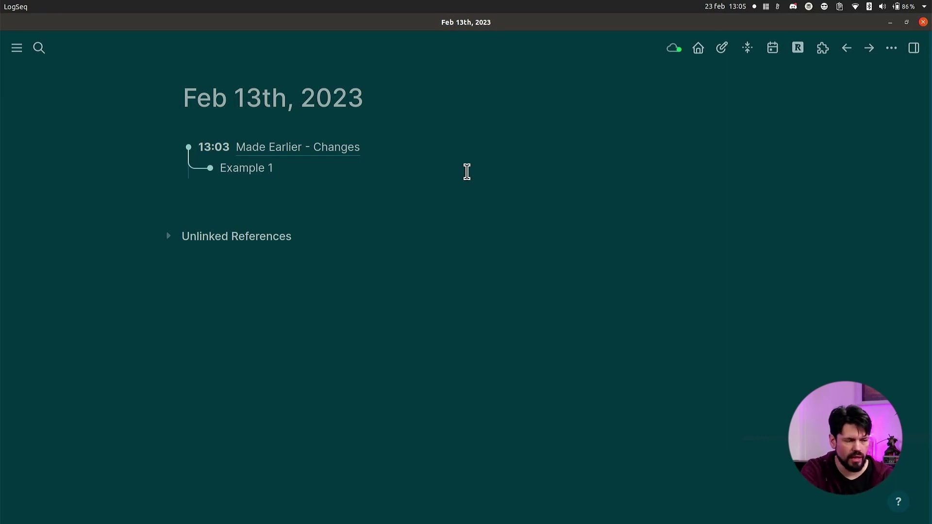
{"action": "left_click", "coordinate": [333, 149]}
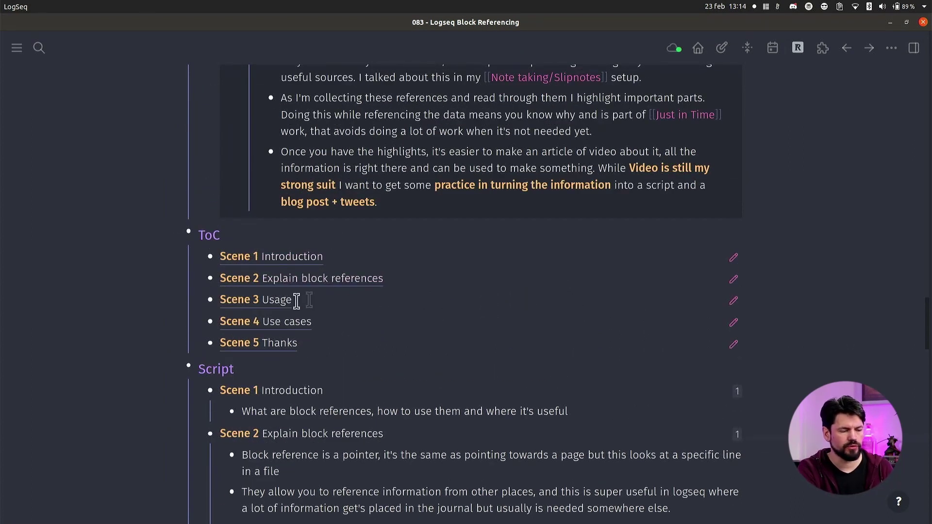
Step: Preview the Scene 3 Usage block reference on the 083 - Logseq Block Referencing page
{"action": "mouse_move", "coordinate": [280, 306]}
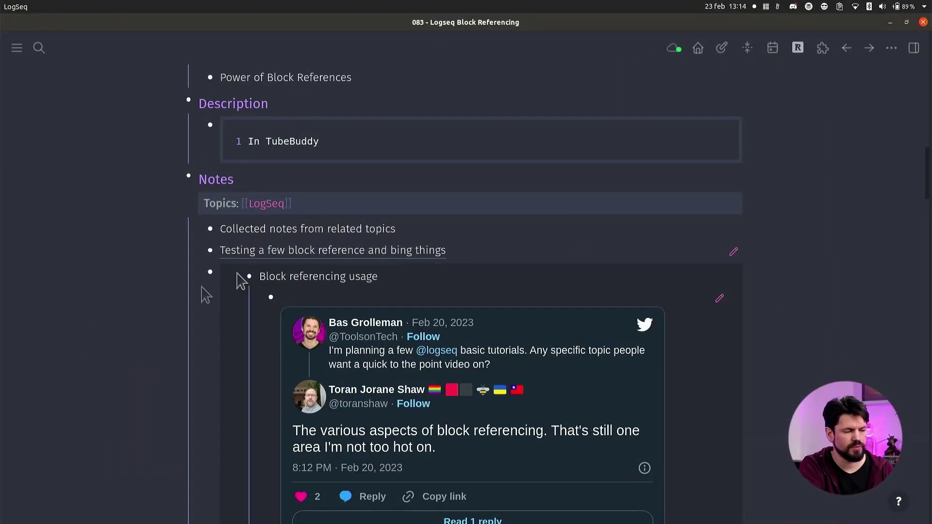
{"action": "scroll", "coordinate": [416, 210], "scroll_direction": "down", "scroll_amount": 2}
{"action": "scroll", "coordinate": [421, 316], "scroll_direction": "down", "scroll_amount": 15}
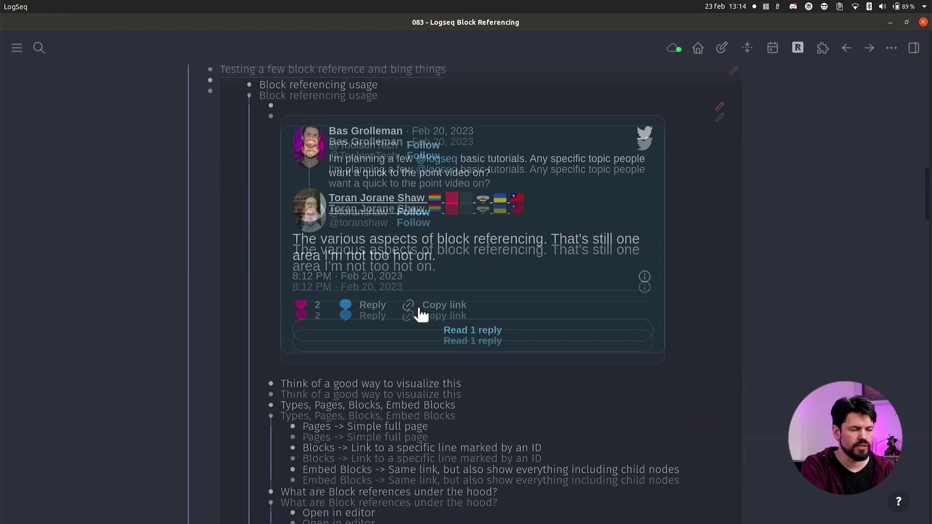
{"action": "scroll", "coordinate": [422, 314], "scroll_direction": "down", "scroll_amount": 6}
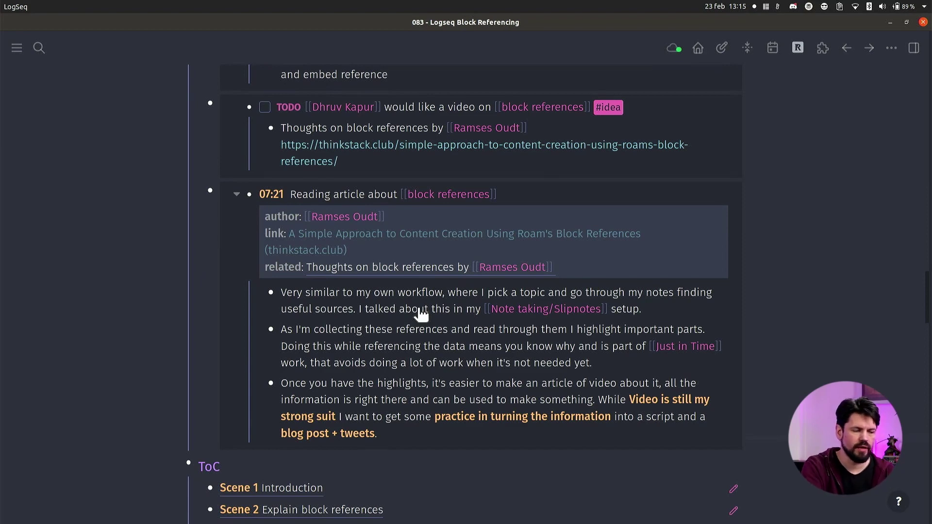
{"action": "scroll", "coordinate": [422, 315], "scroll_direction": "down", "scroll_amount": 6}
{"action": "scroll", "coordinate": [421, 315], "scroll_direction": "down", "scroll_amount": 2}
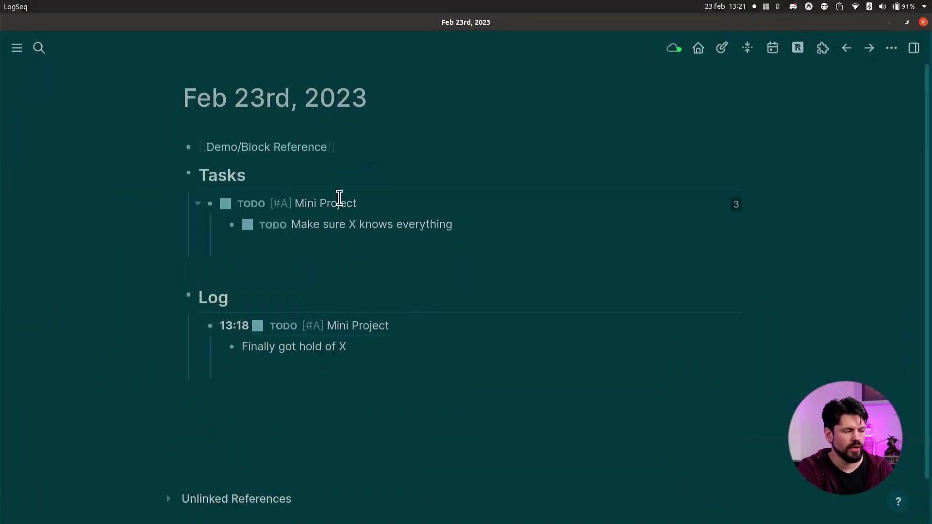
Step: Inspect the raw text of the Mini Project task, its subtask and the 13:18 log reference, then start an empty block
{"action": "left_click", "coordinate": [339, 202]}
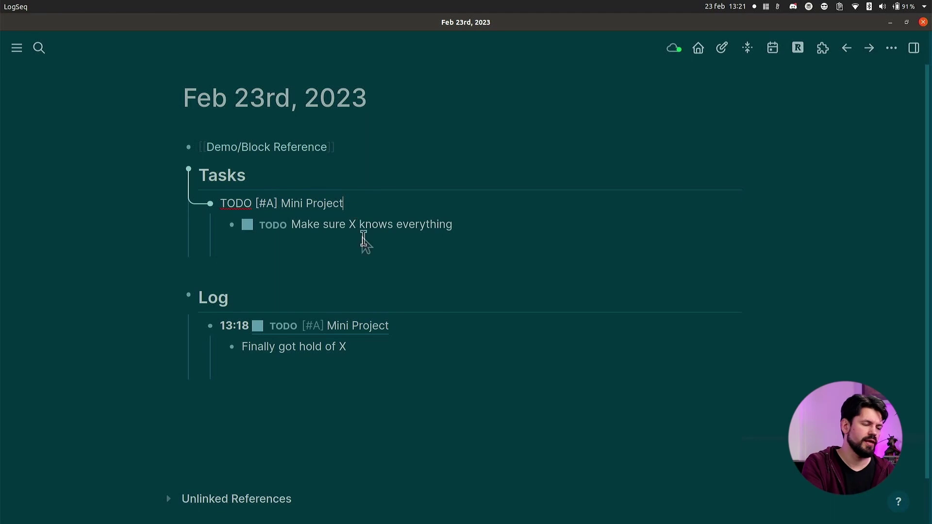
{"action": "left_click", "coordinate": [367, 224]}
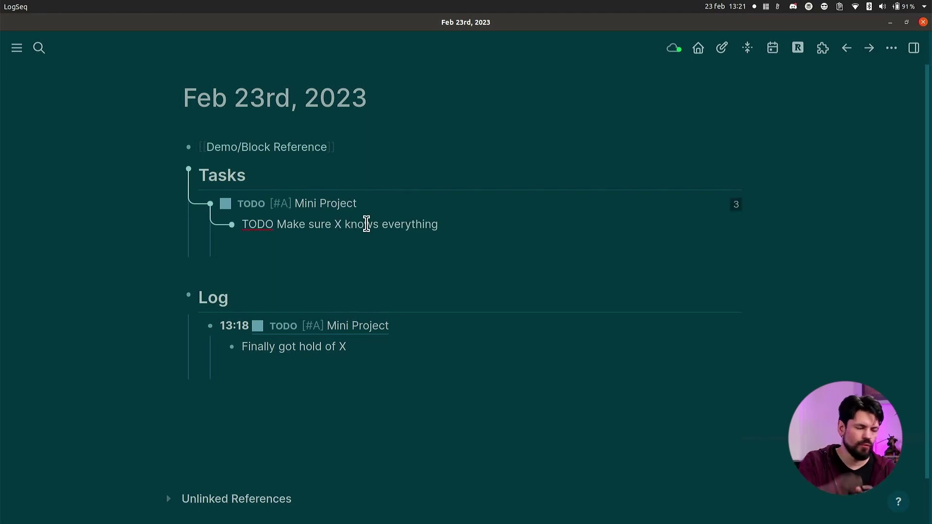
{"action": "left_click", "coordinate": [421, 324]}
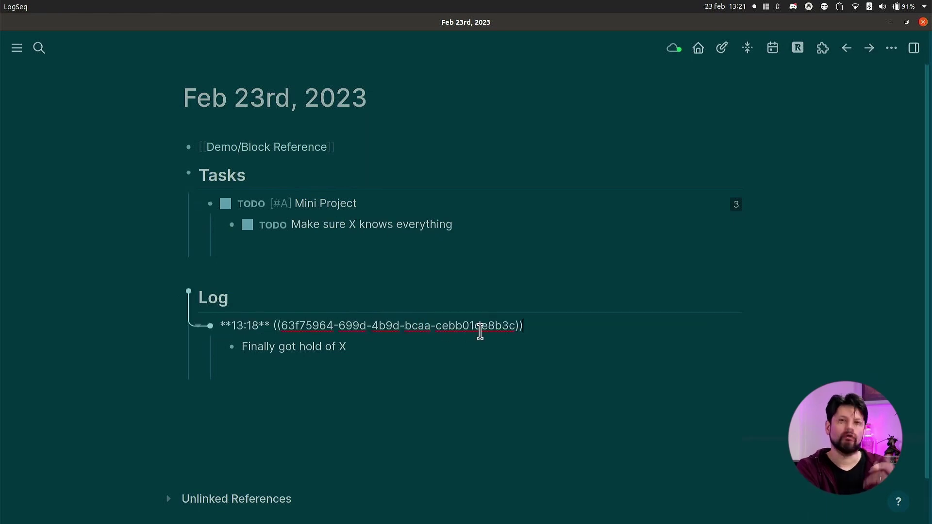
{"action": "left_click", "coordinate": [445, 369]}
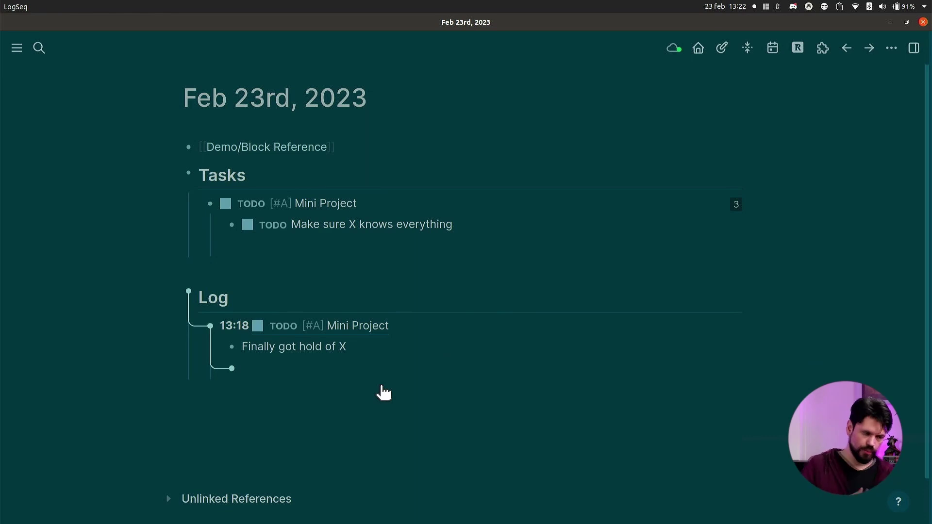
Step: Open the Mini Project task on its own page and add an empty block below 'Make sure X knows everything'
{"action": "left_click", "coordinate": [372, 334]}
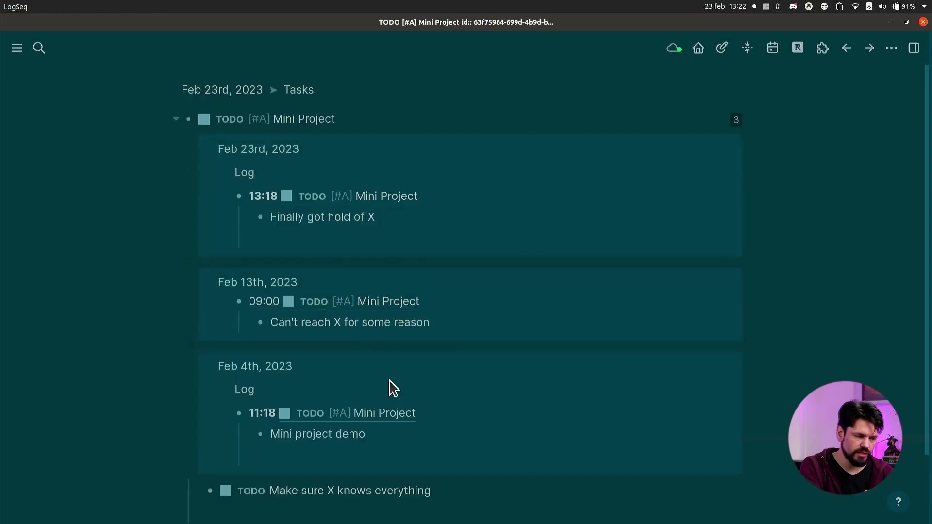
{"action": "scroll", "coordinate": [257, 455], "scroll_direction": "down", "scroll_amount": 3}
{"action": "scroll", "coordinate": [546, 376], "scroll_direction": "up", "scroll_amount": 2}
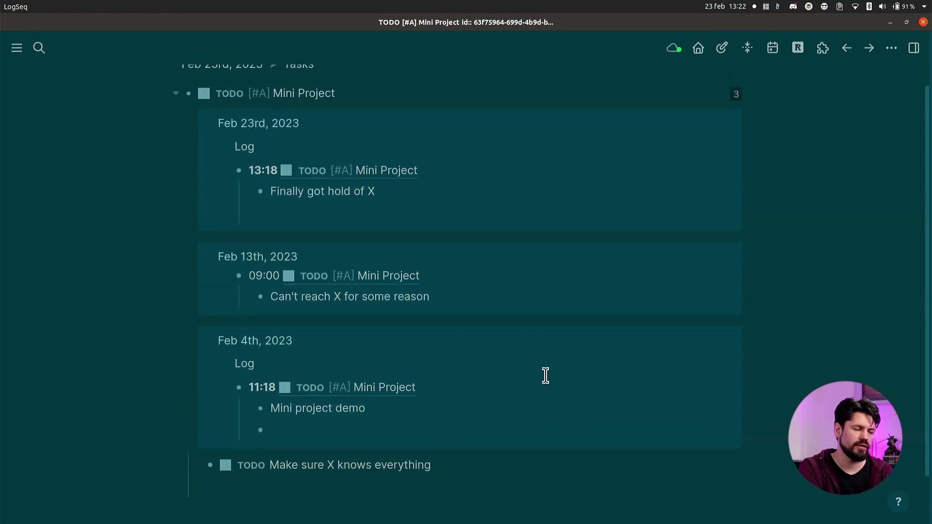
{"action": "left_click", "coordinate": [365, 492]}
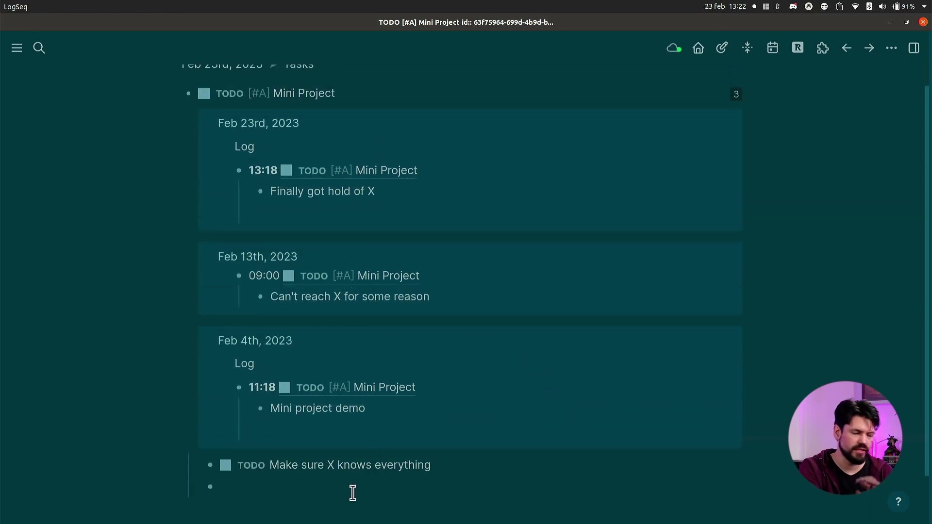
Step: Collapse and re-expand the task's three linked references from Feb 23rd, 13th and 4th
{"action": "left_click", "coordinate": [736, 95]}
{"action": "left_click", "coordinate": [737, 118]}
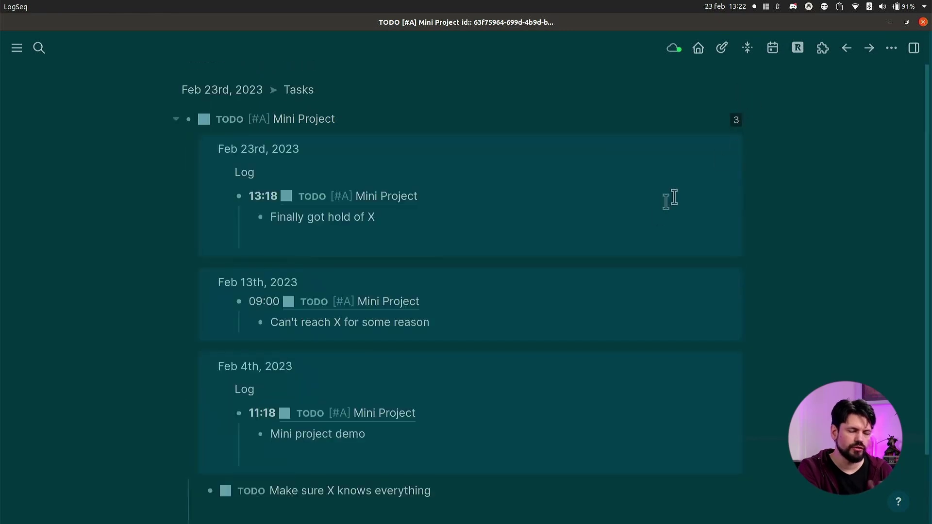
{"action": "scroll", "coordinate": [534, 308], "scroll_direction": "down", "scroll_amount": 1}
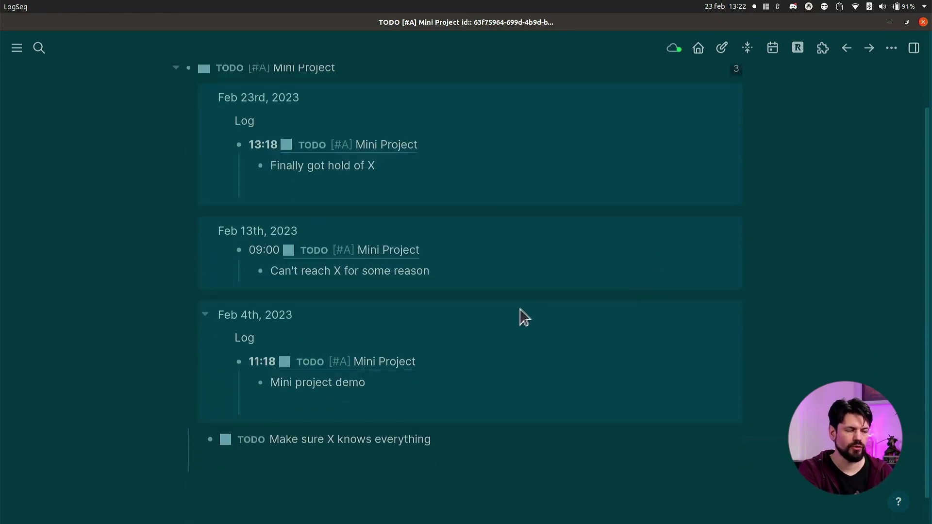